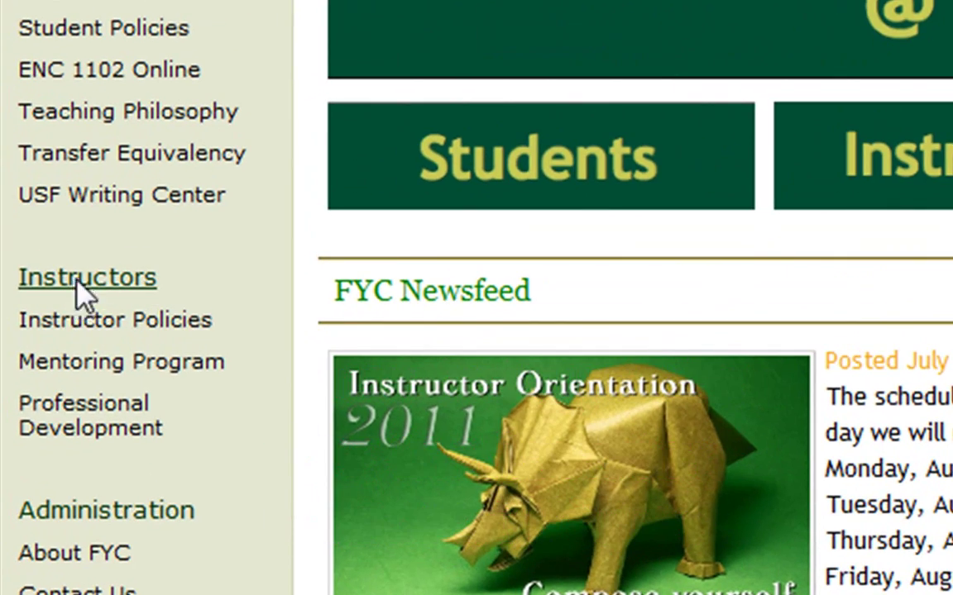
# - Open the Instructors section and sign in with the site username and password
pyautogui.click(80, 286)
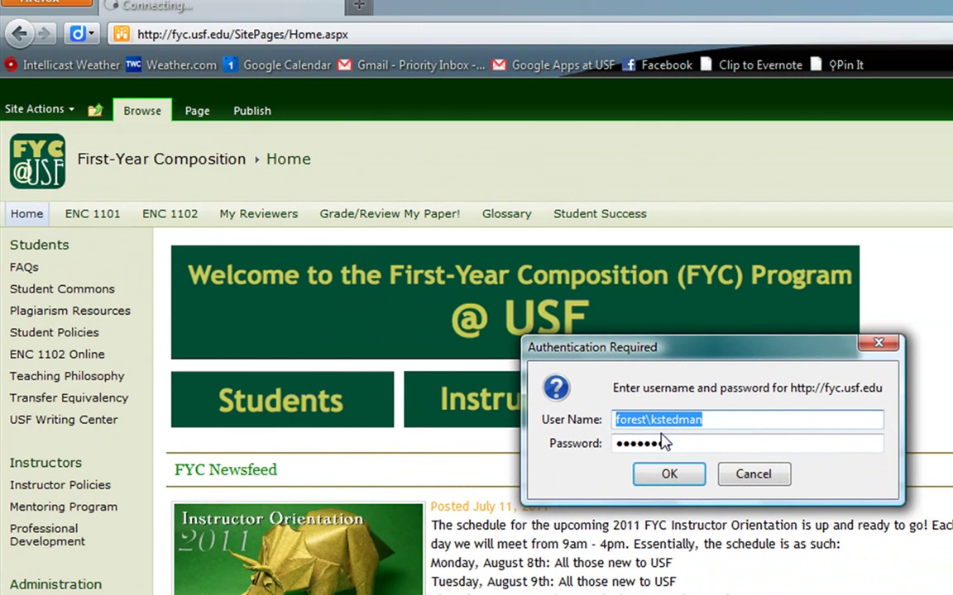
pyautogui.click(674, 479)
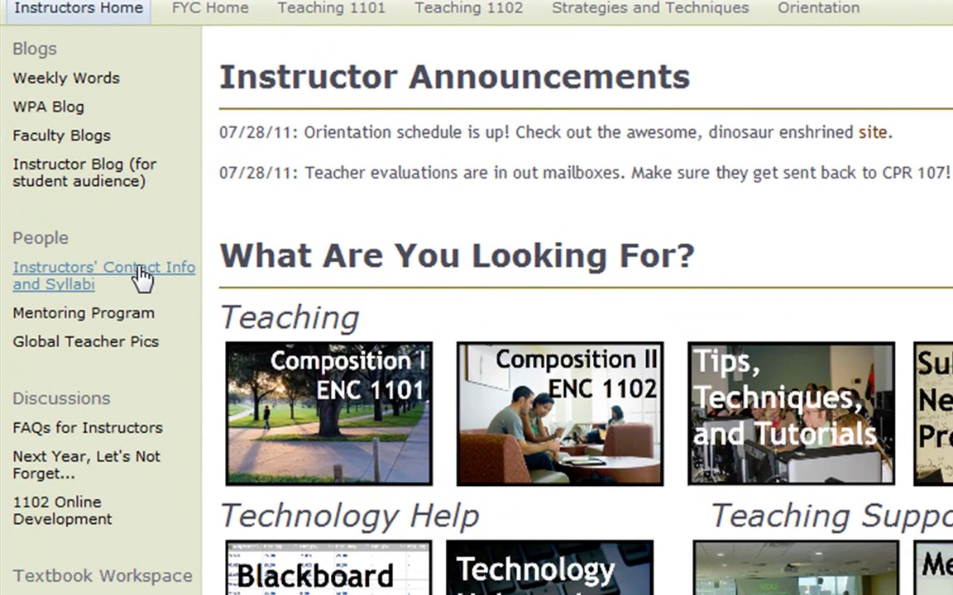
# - Open the Instructors' Contact Info and Syllabi list and bring up the A Test entry's item menu
pyautogui.click(140, 278)
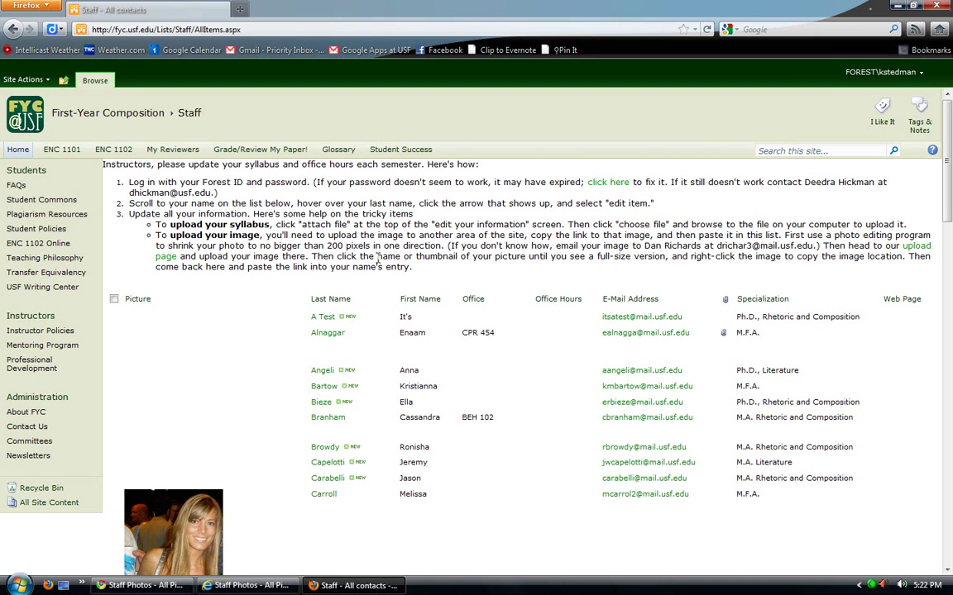
pyautogui.moveTo(371, 319)
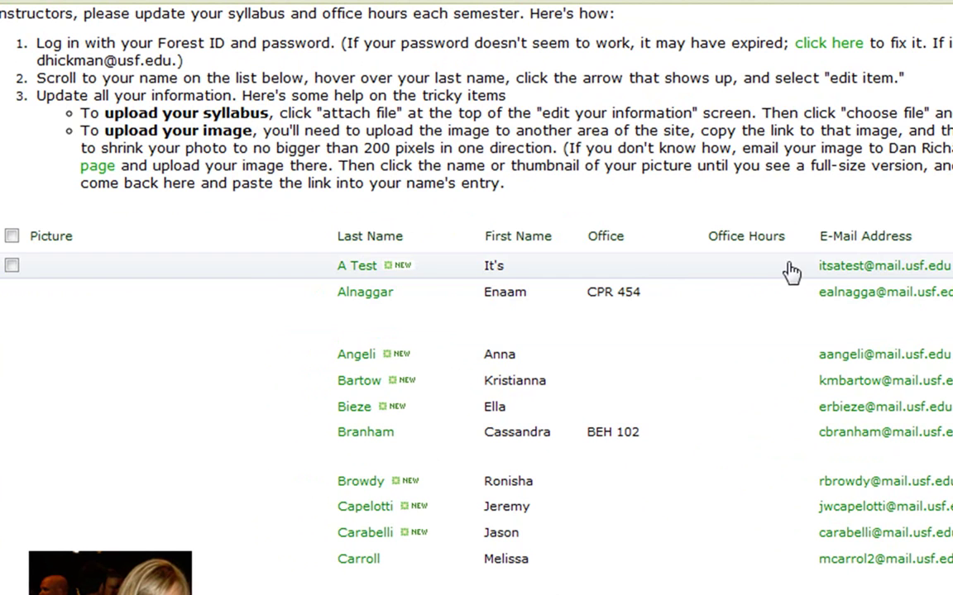
pyautogui.moveTo(451, 274)
pyautogui.click(474, 271)
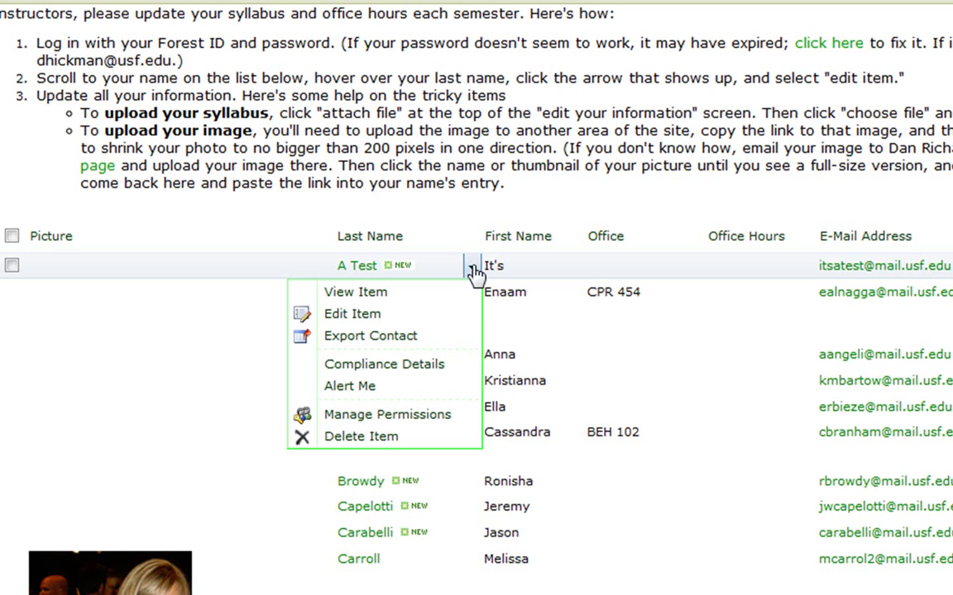
# - Edit A Test with office CPR 257, the office phone number, and hours M, T, W, 1:30
pyautogui.click(417, 327)
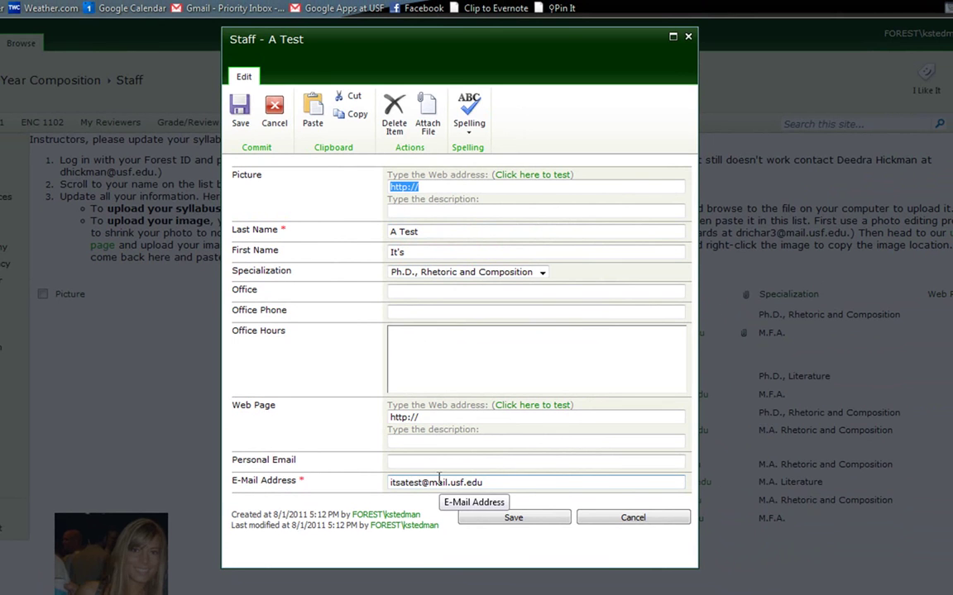
pyautogui.click(536, 292)
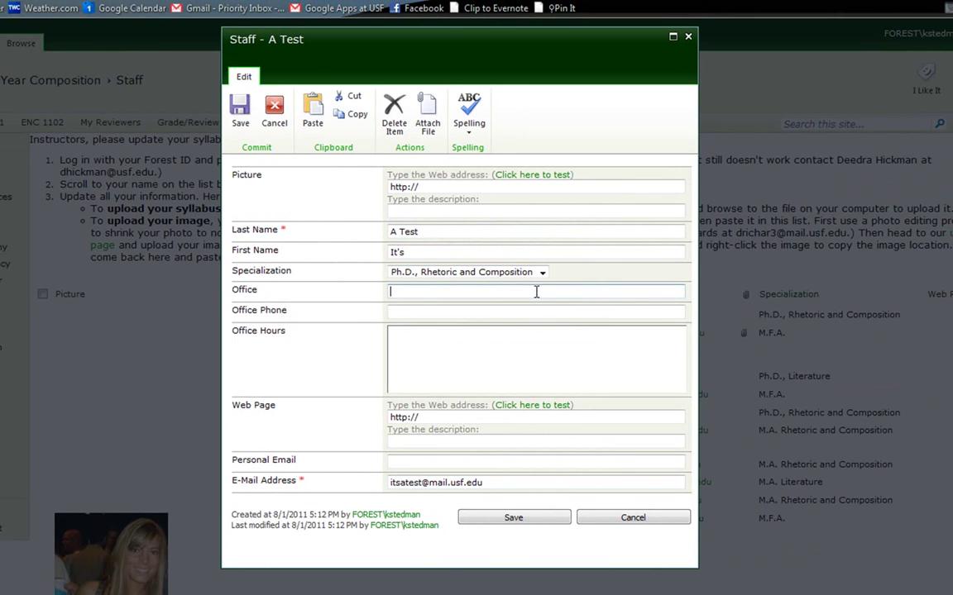
pyautogui.write('CPR 257')
pyautogui.press('Tab')
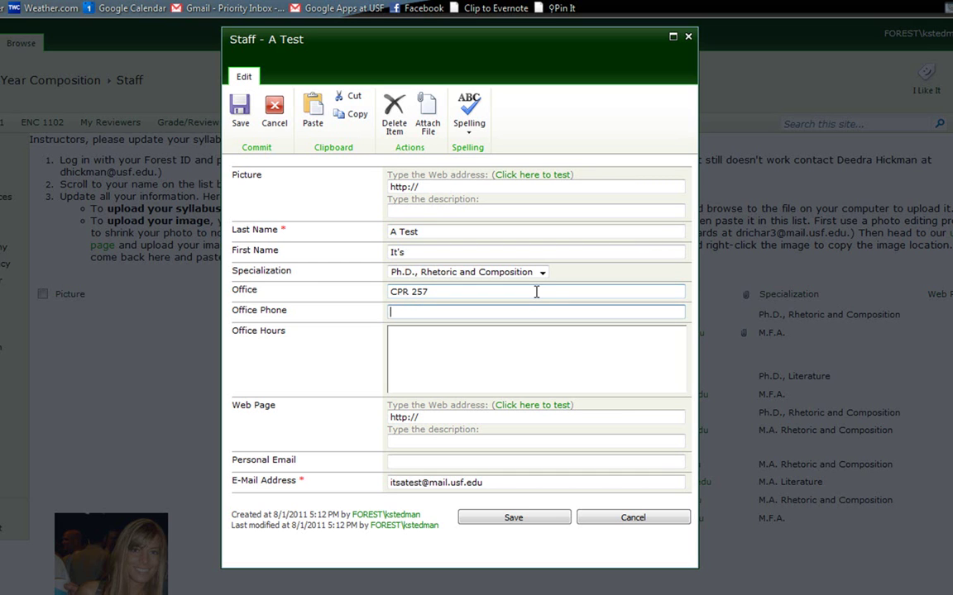
pyautogui.write('4-94693469')
pyautogui.click(552, 346)
pyautogui.write('M')
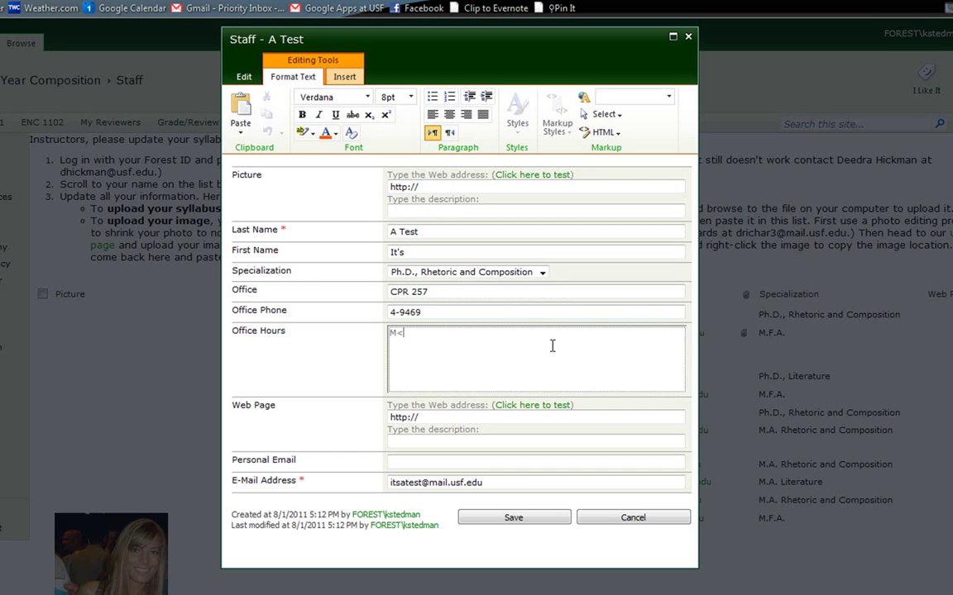
pyautogui.write(', T, W, 1:30-3:30')
pyautogui.click(423, 416)
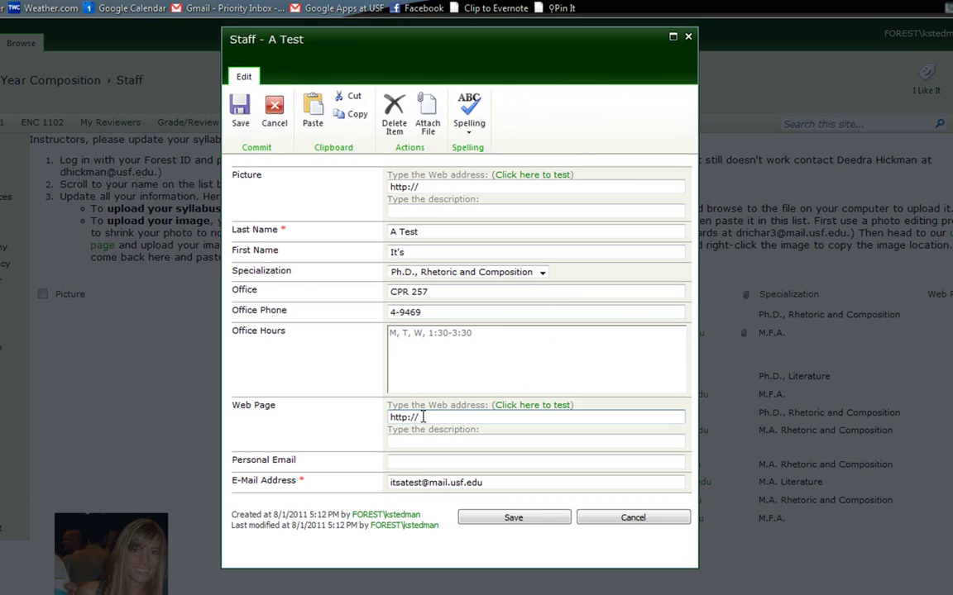
pyautogui.moveTo(423, 416); pyautogui.dragTo(375, 416)
pyautogui.click(444, 420)
pyautogui.write('www.mywebpage.com')
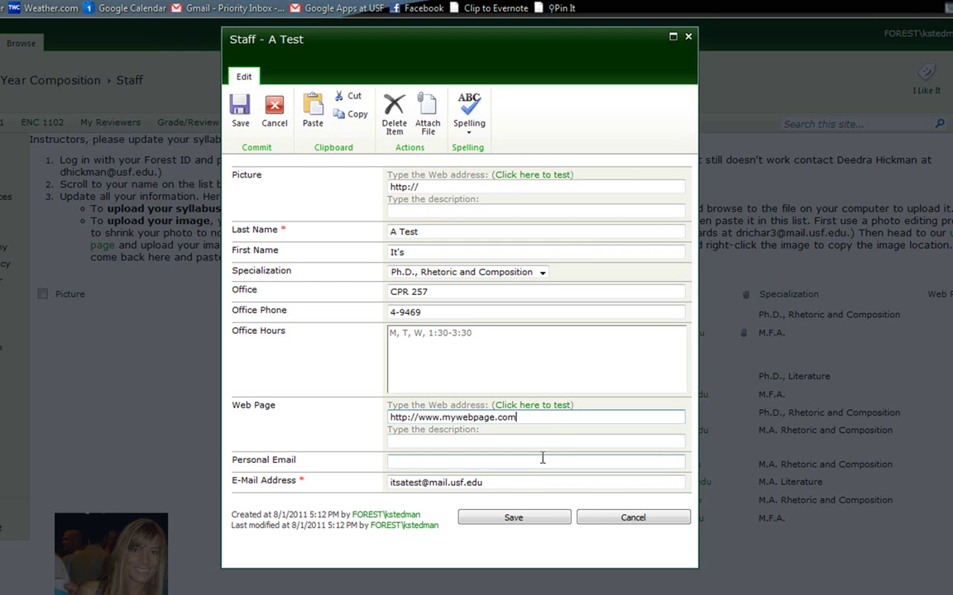
pyautogui.click(542, 458)
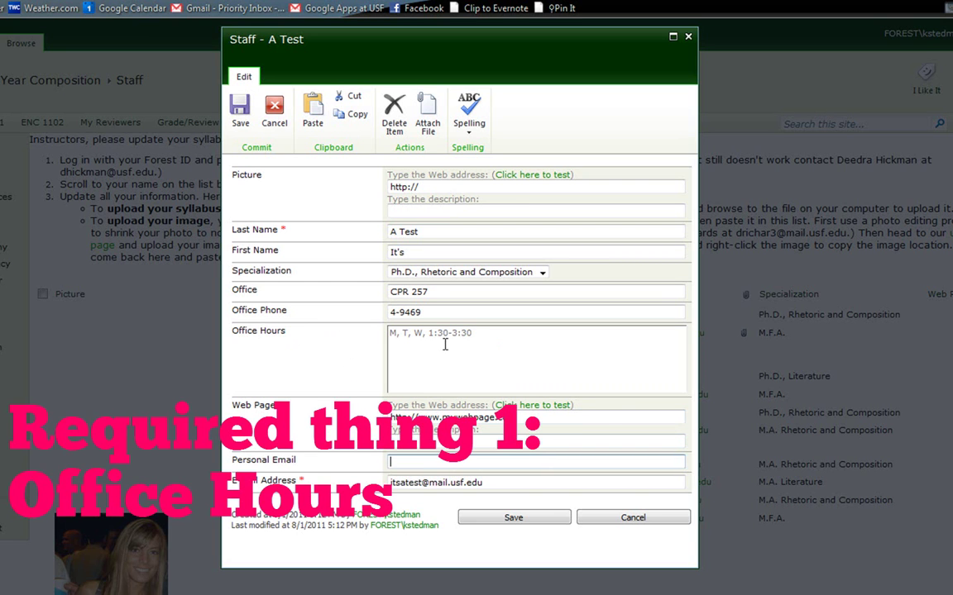
# - Prefix the office hours with (Fall 2011)
pyautogui.click(492, 335)
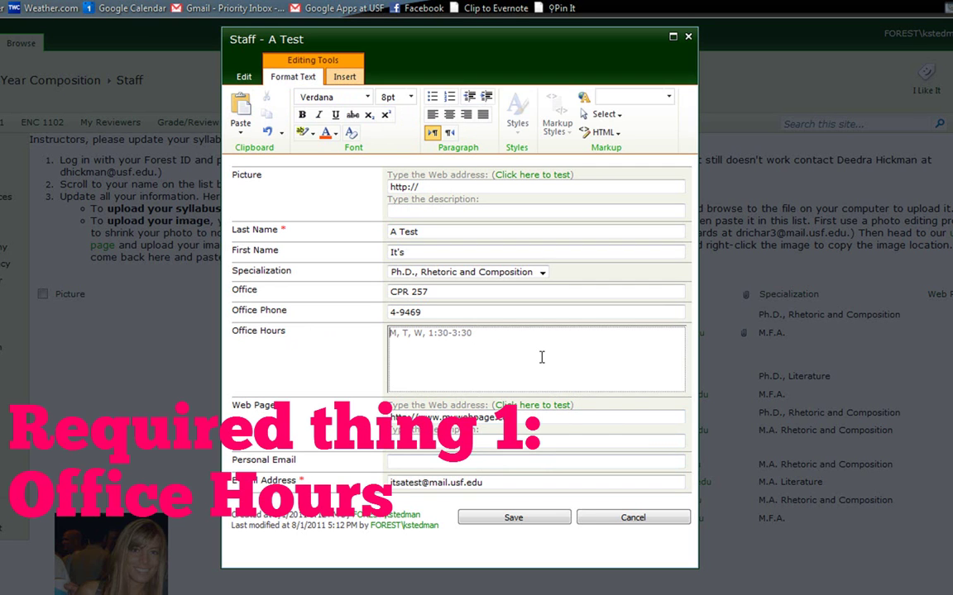
pyautogui.press('Home')
pyautogui.write('(Fall 201')
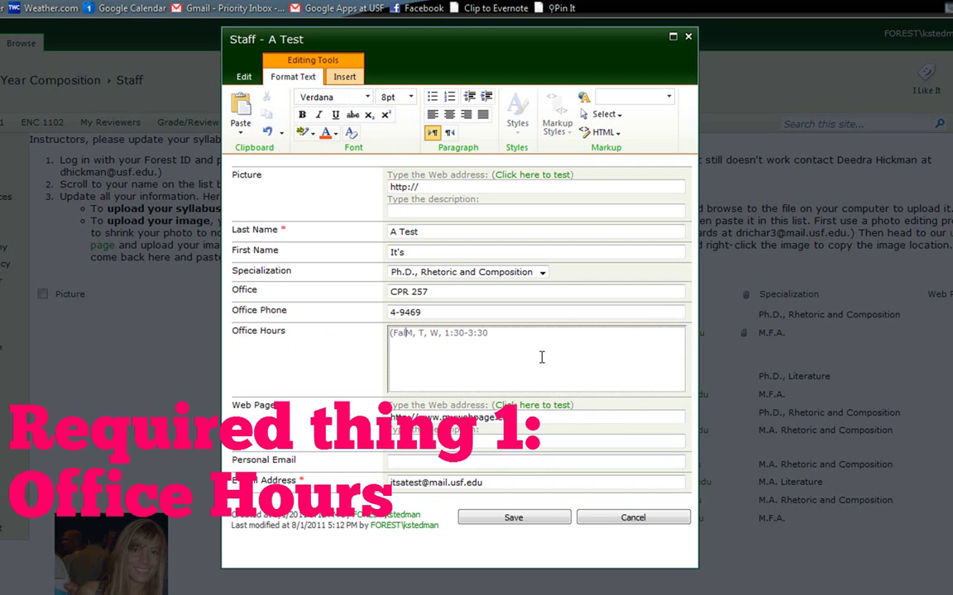
pyautogui.write('1)')
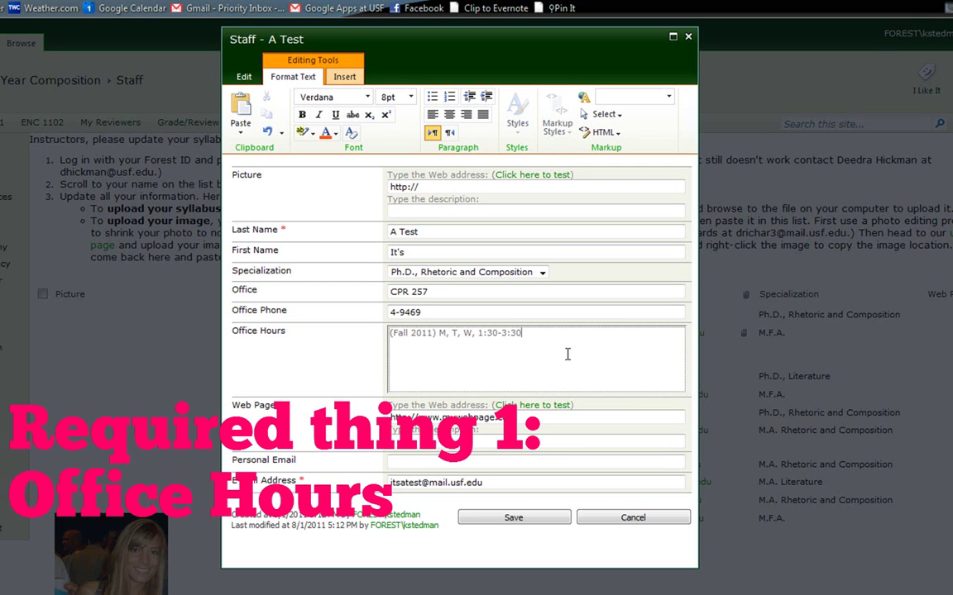
pyautogui.click(272, 373)
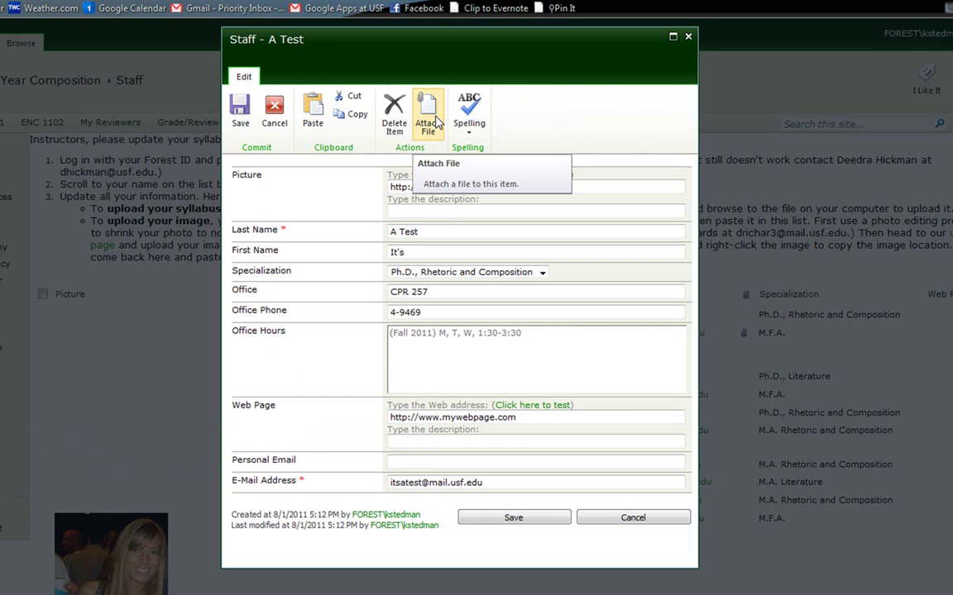
# - Attach the ENC 3310 syllabus .doc file to the A Test entry
pyautogui.click(434, 124)
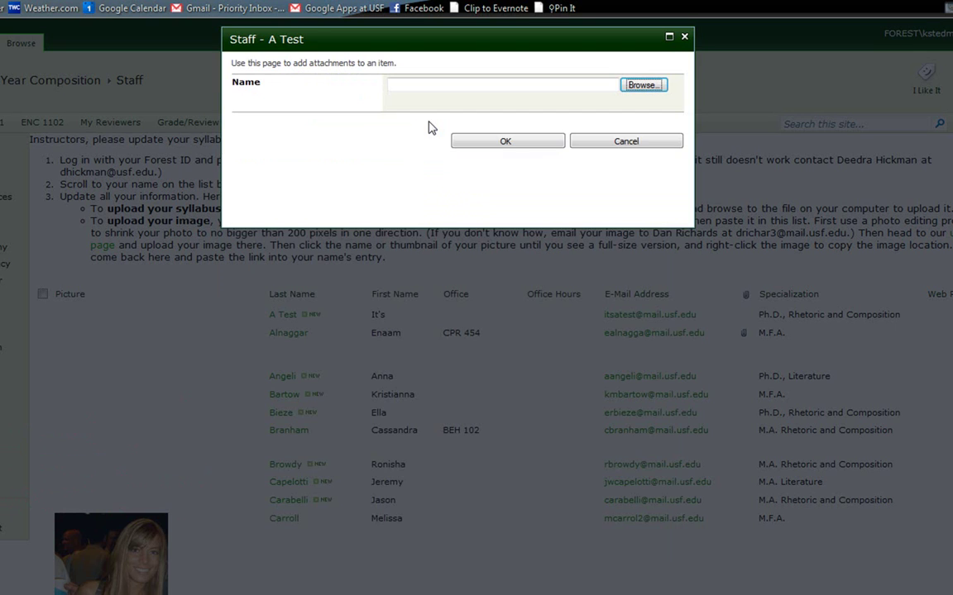
pyautogui.click(643, 86)
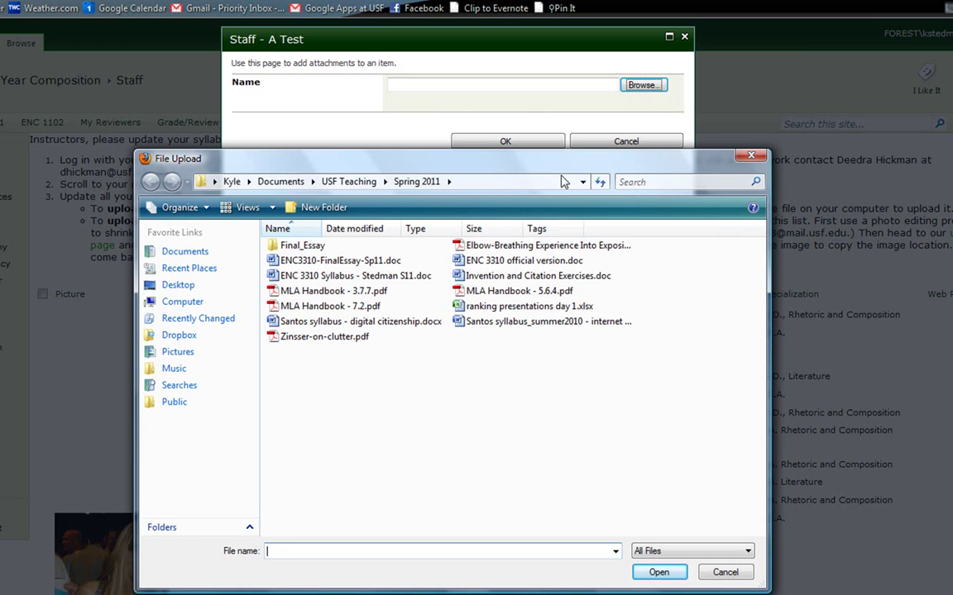
pyautogui.doubleClick(339, 277)
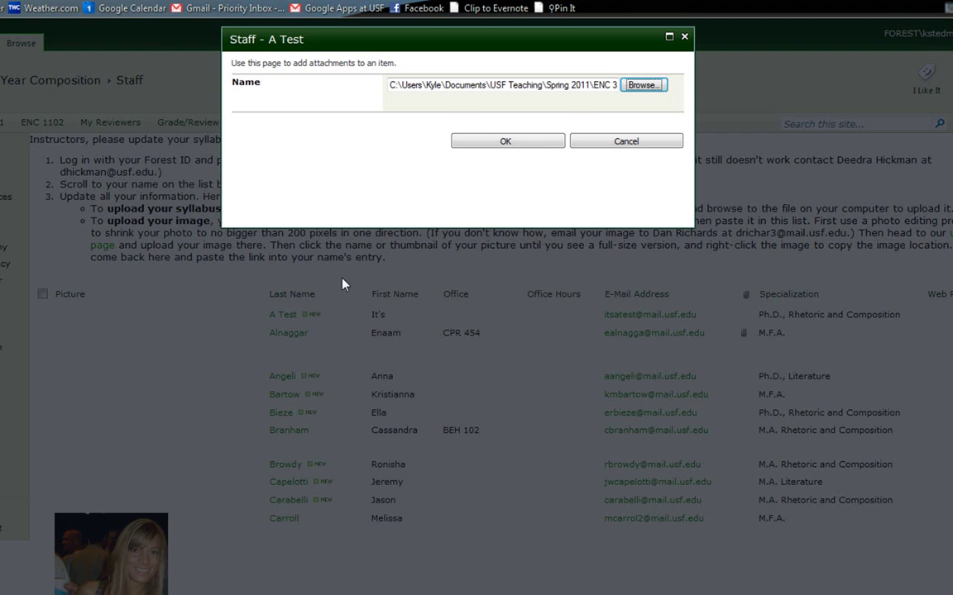
pyautogui.click(507, 141)
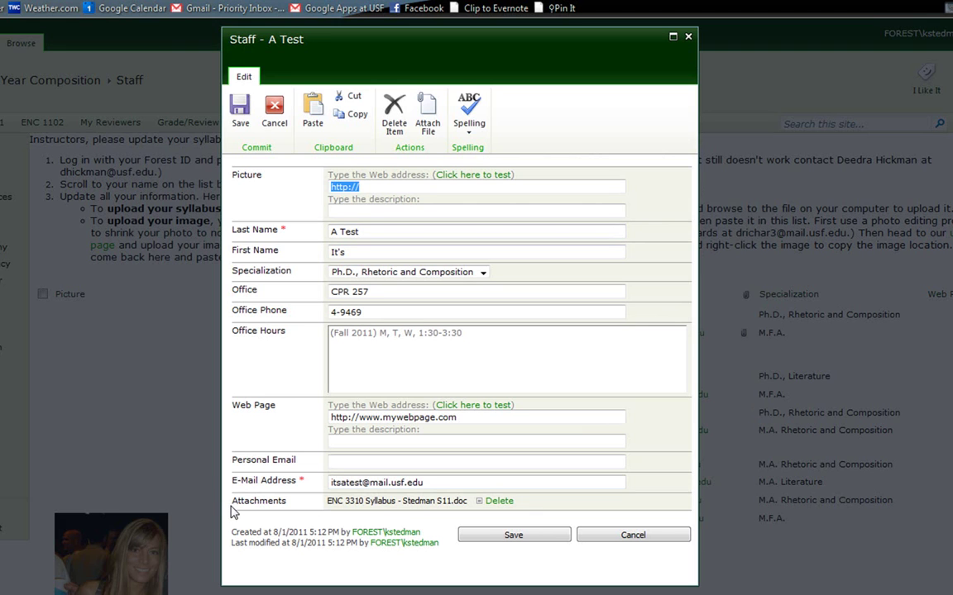
pyautogui.moveTo(231, 505); pyautogui.dragTo(289, 510)
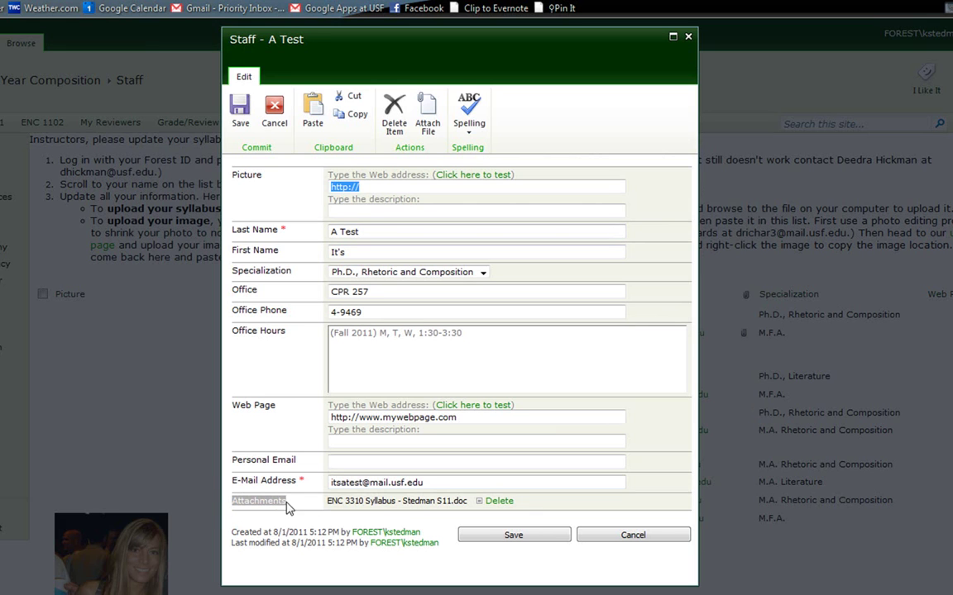
pyautogui.click(344, 497)
# - Save the A Test entry and review the Staff list and its image upload instructions
pyautogui.click(546, 536)
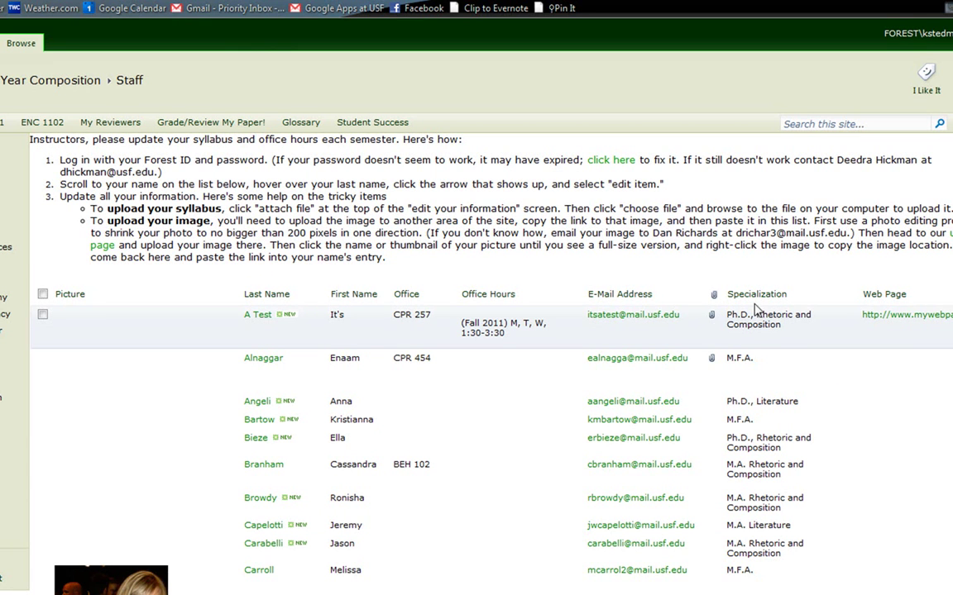
pyautogui.scroll(-10, 506, 225)
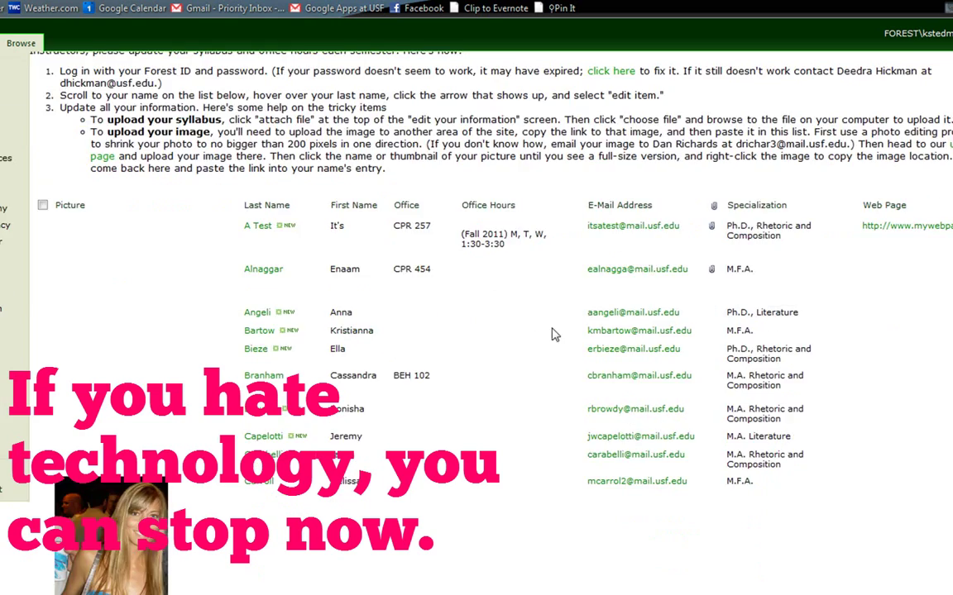
pyautogui.scroll(-7, 801, 329)
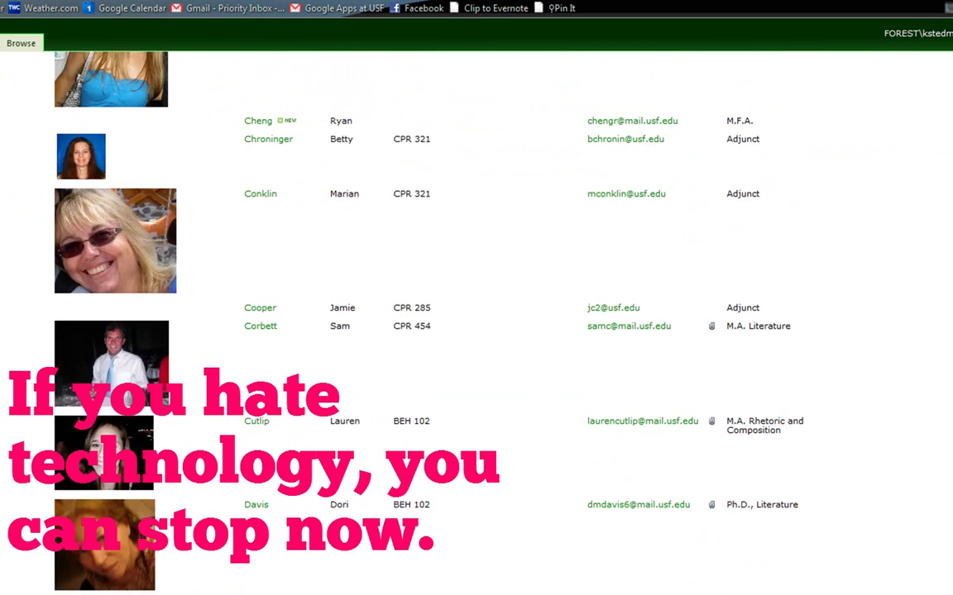
pyautogui.scroll(-1, 477, 322)
pyautogui.scroll(10, 476, 323)
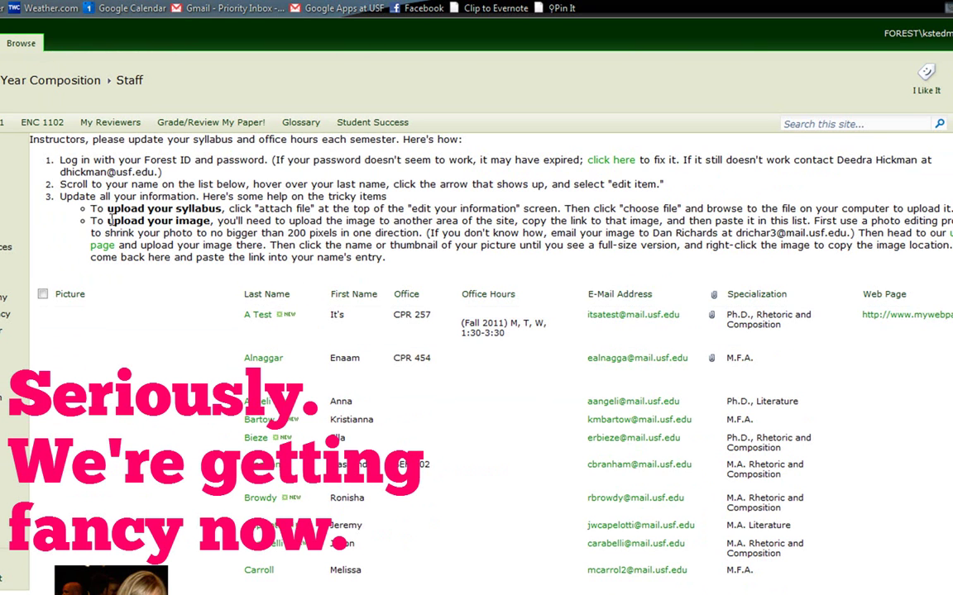
pyautogui.moveTo(91, 217); pyautogui.dragTo(463, 233)
pyautogui.click(442, 232)
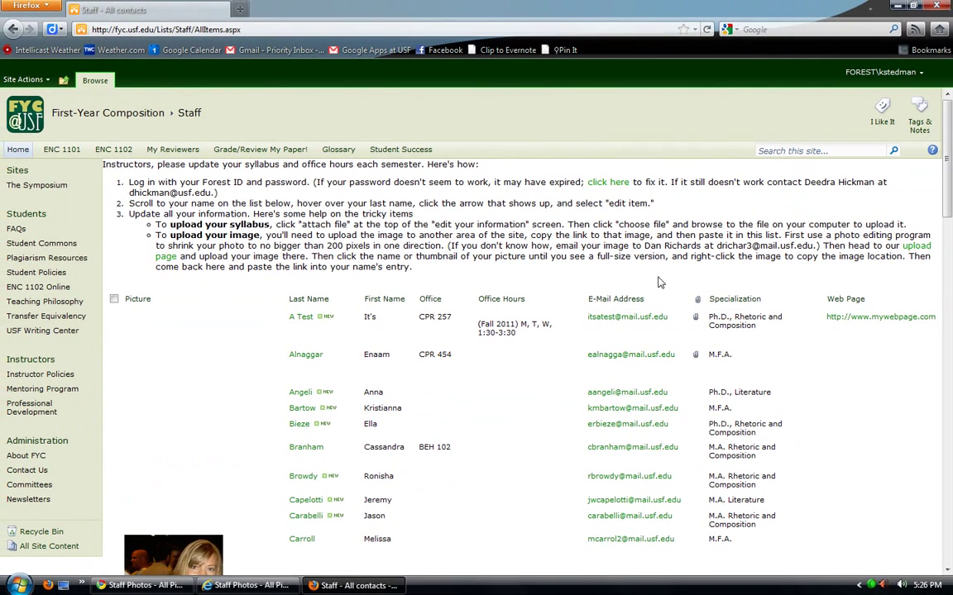
pyautogui.rightClick(918, 250)
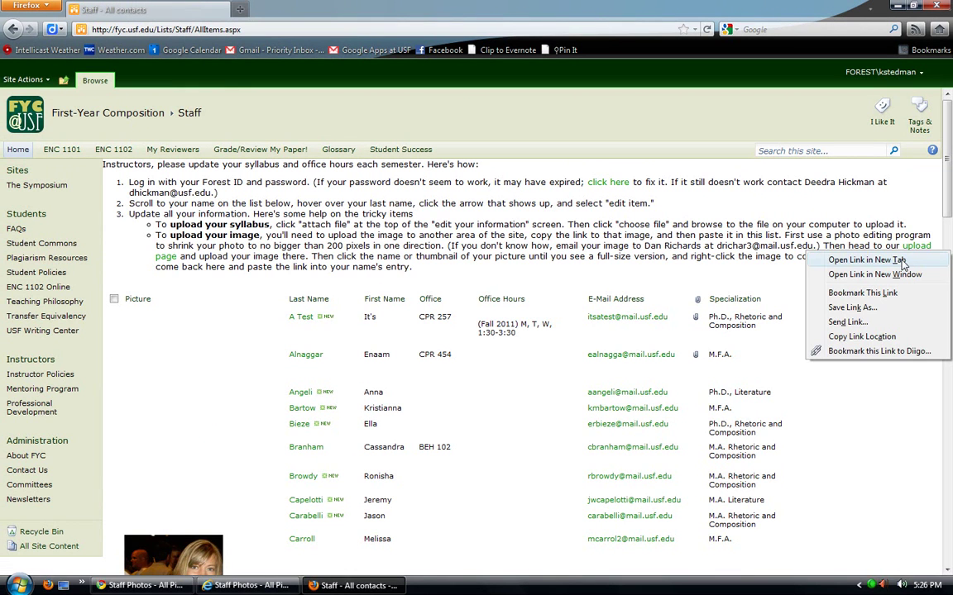
pyautogui.click(866, 261)
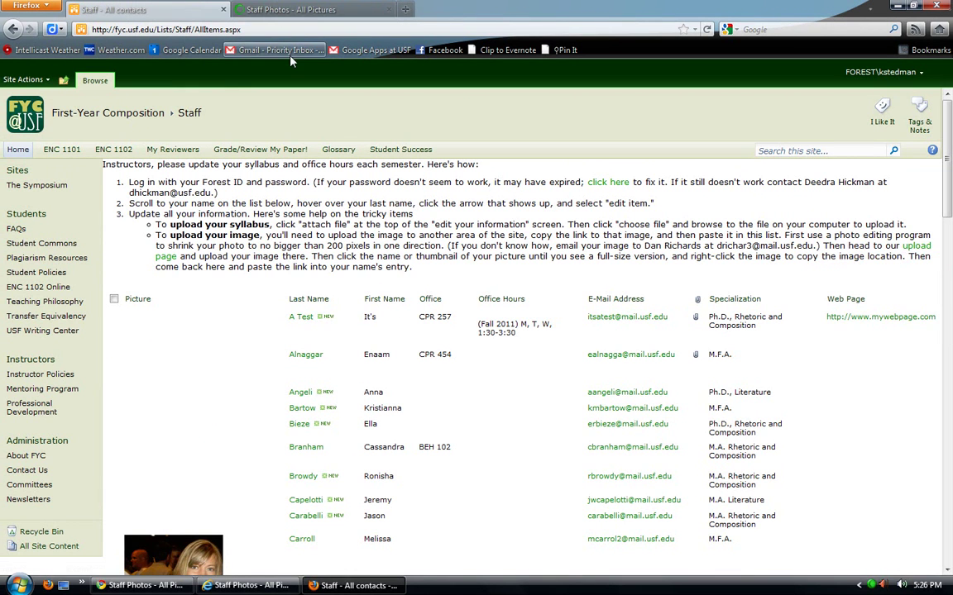
pyautogui.click(309, 7)
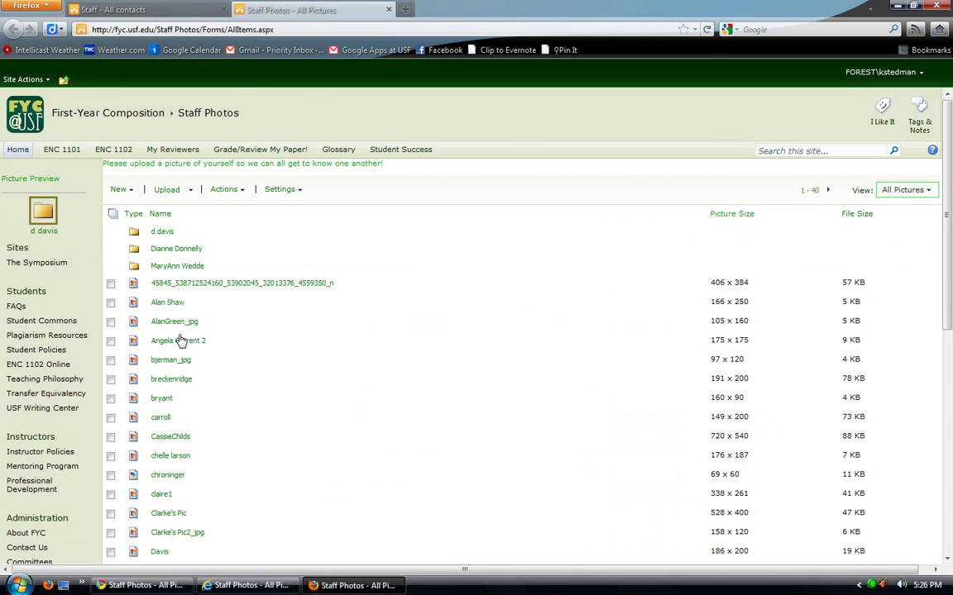
pyautogui.scroll(-4, 442, 309)
pyautogui.scroll(4, 473, 325)
pyautogui.scroll(-1, 485, 323)
pyautogui.scroll(1, 227, 283)
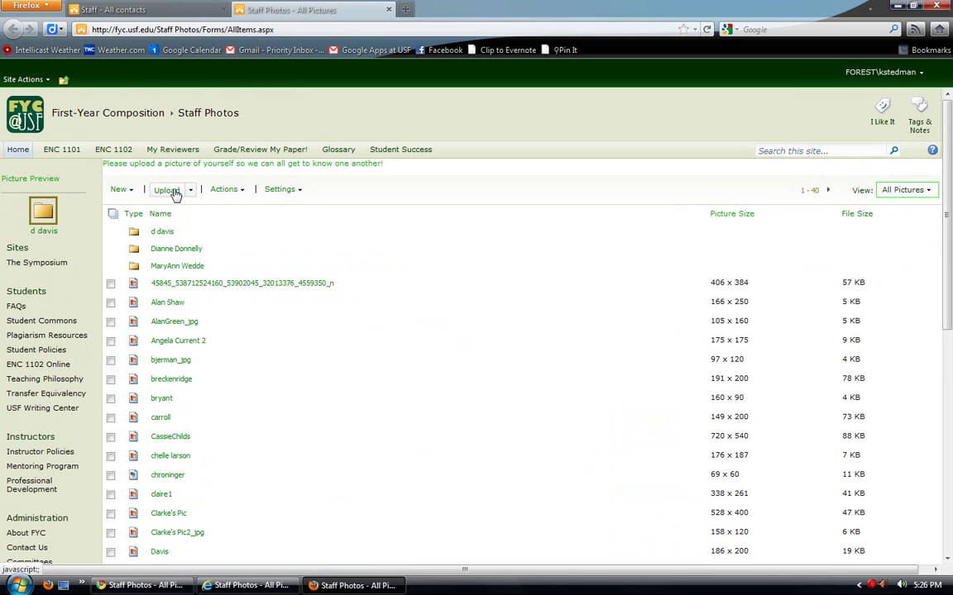
pyautogui.click(133, 9)
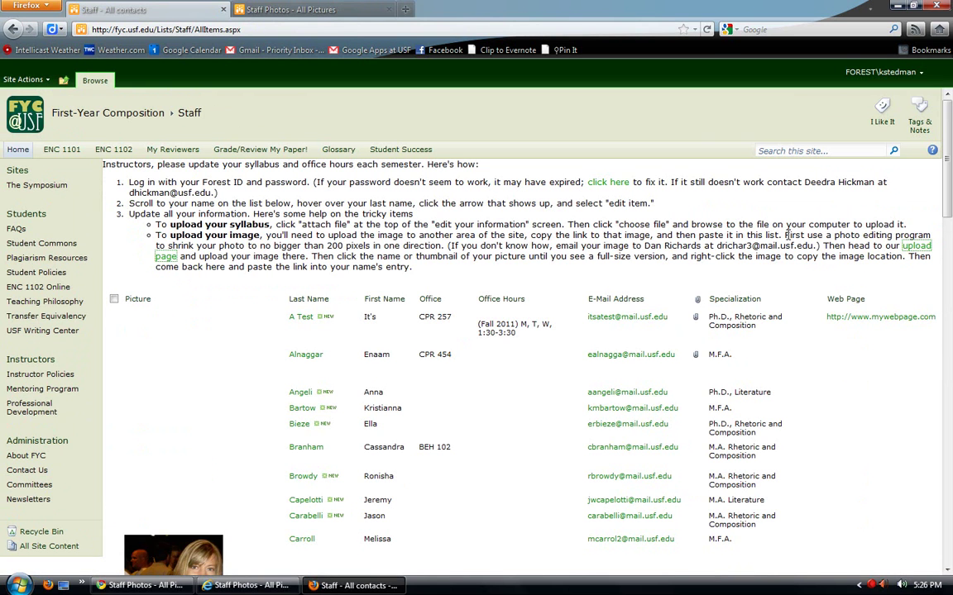
pyautogui.moveTo(782, 235); pyautogui.dragTo(446, 248)
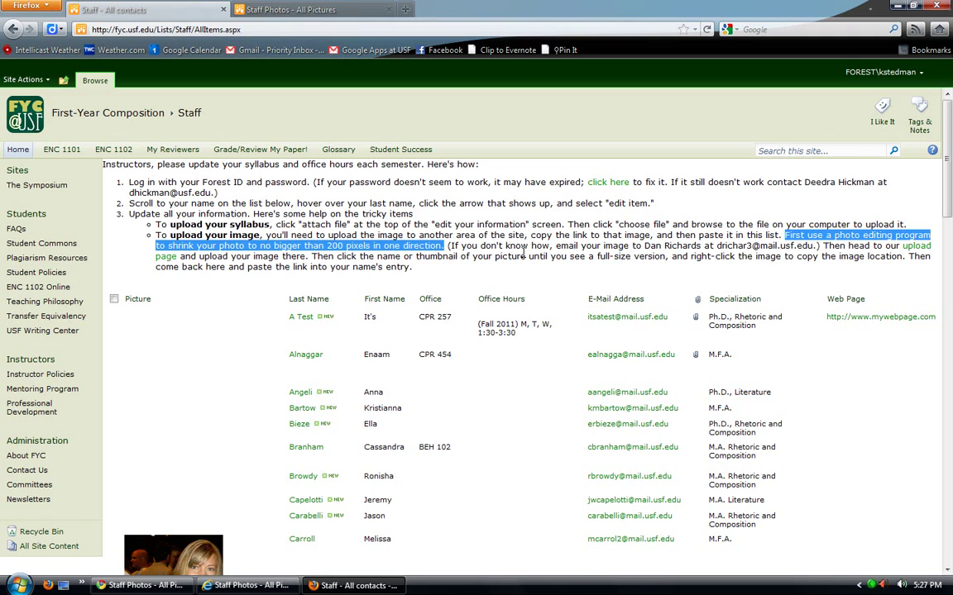
pyautogui.click(636, 246)
pyautogui.moveTo(646, 245); pyautogui.dragTo(799, 245)
pyautogui.click(753, 235)
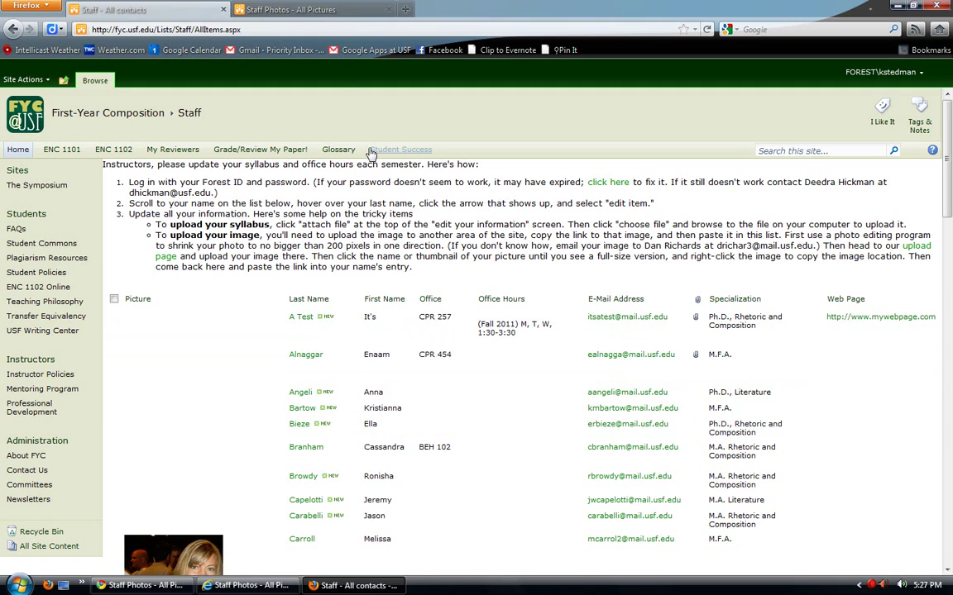
# - Open rick2.jpg from the desktop in Picture Manager and resize it to custom 200 x 200 pixels
pyautogui.click(63, 584)
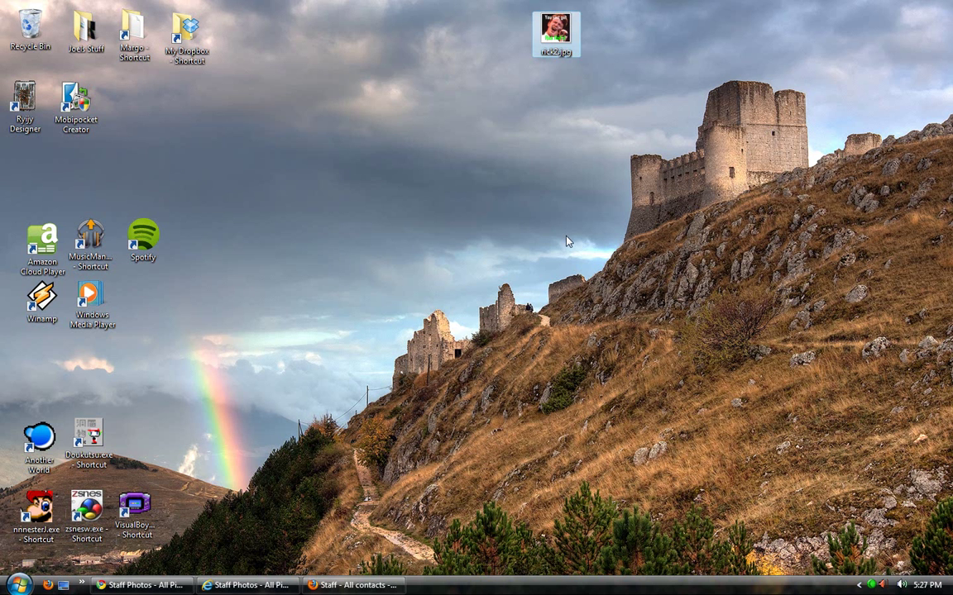
pyautogui.doubleClick(562, 35)
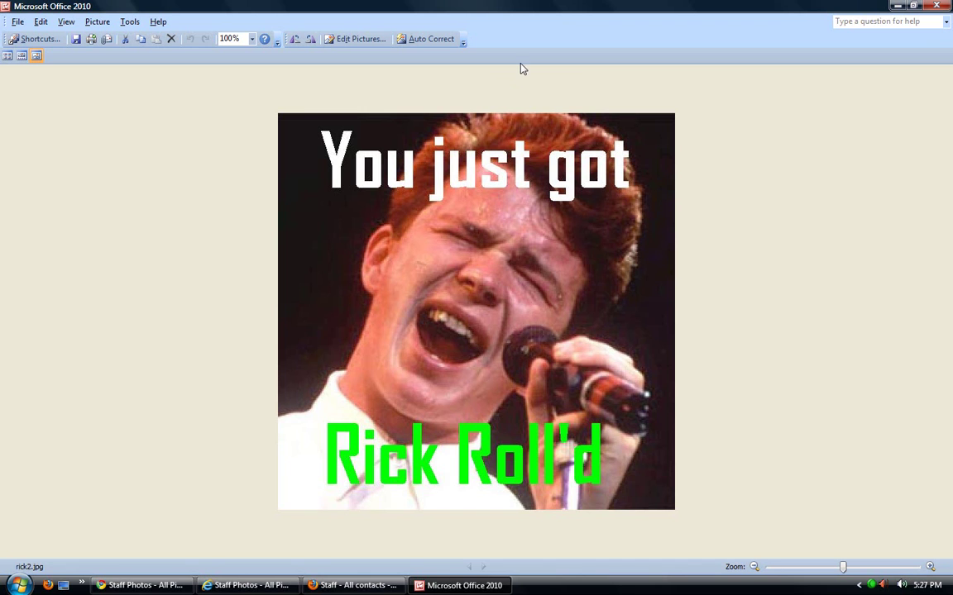
pyautogui.click(371, 41)
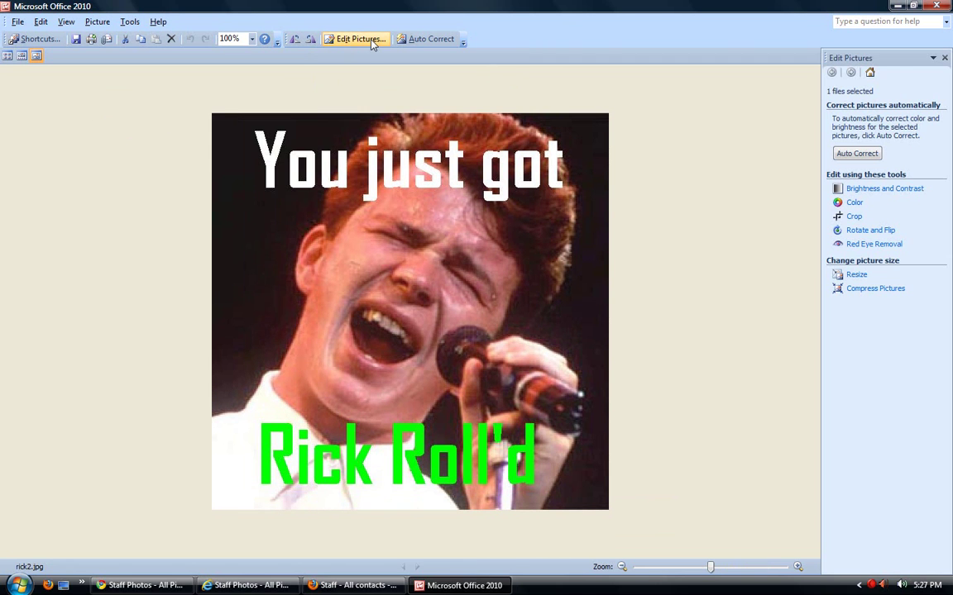
pyautogui.click(865, 278)
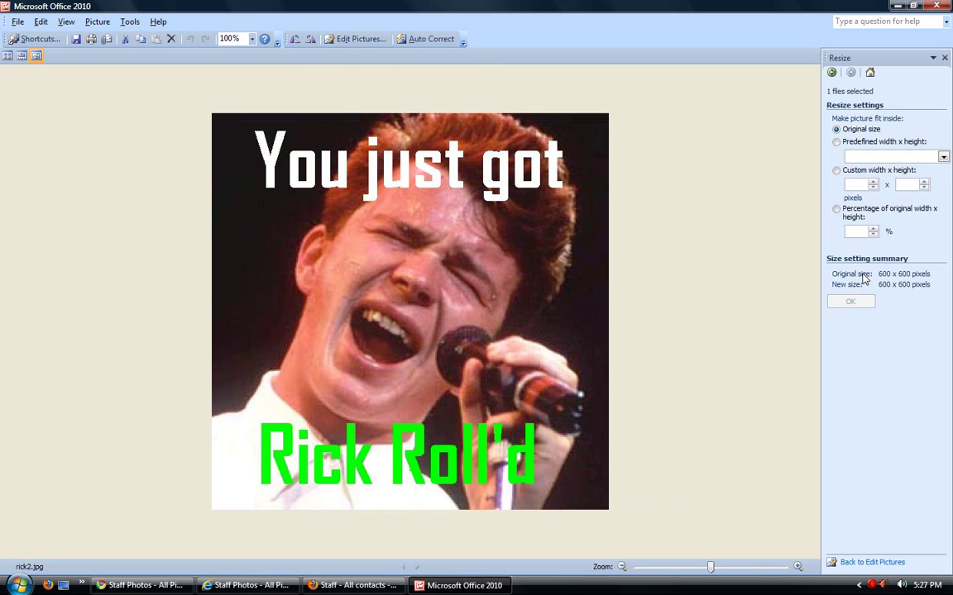
pyautogui.click(836, 171)
pyautogui.doubleClick(863, 185)
pyautogui.write('200')
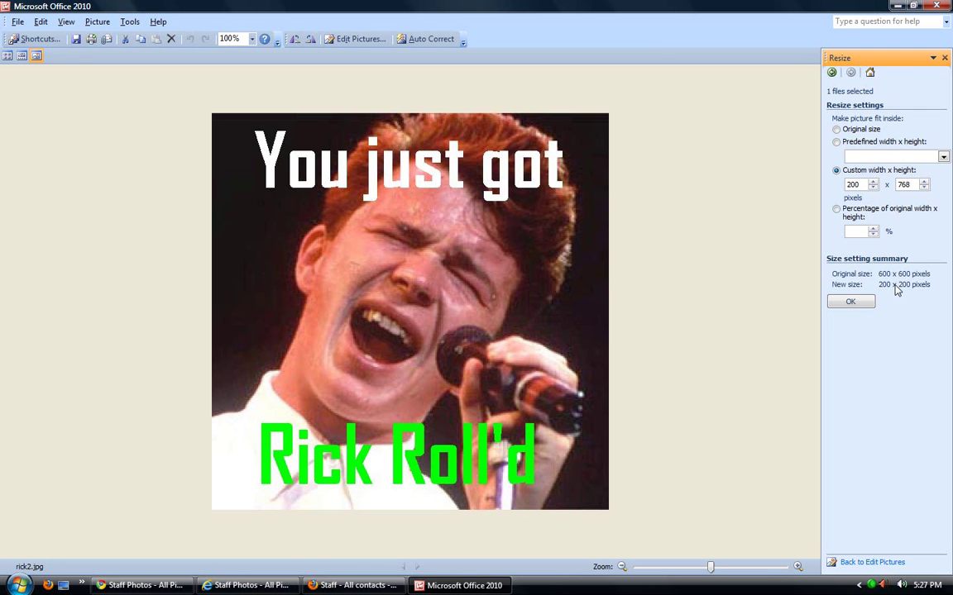
pyautogui.click(856, 301)
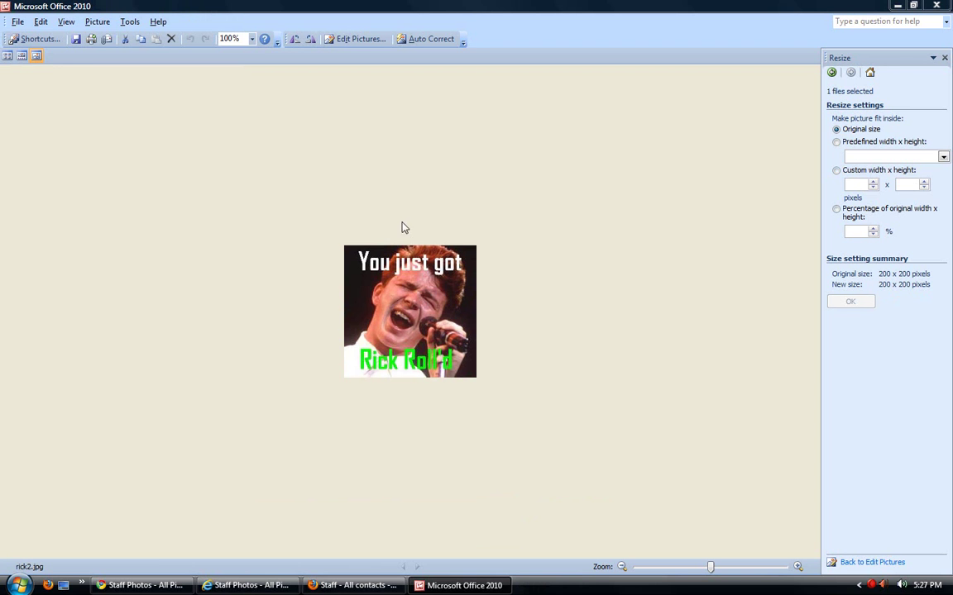
# - Reach the Staff Photos library through the upload page link in the Staff contacts instructions
pyautogui.click(355, 585)
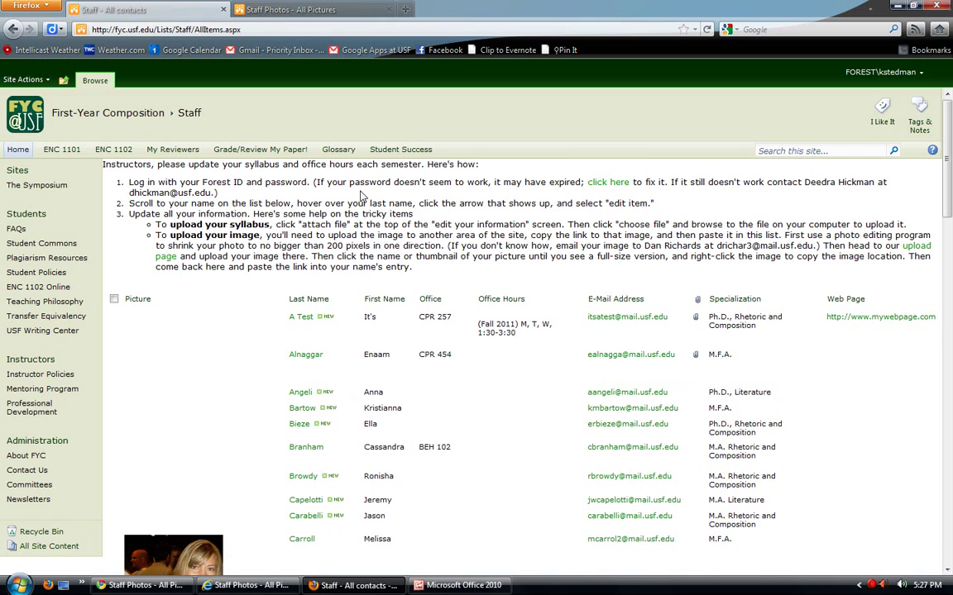
pyautogui.click(294, 9)
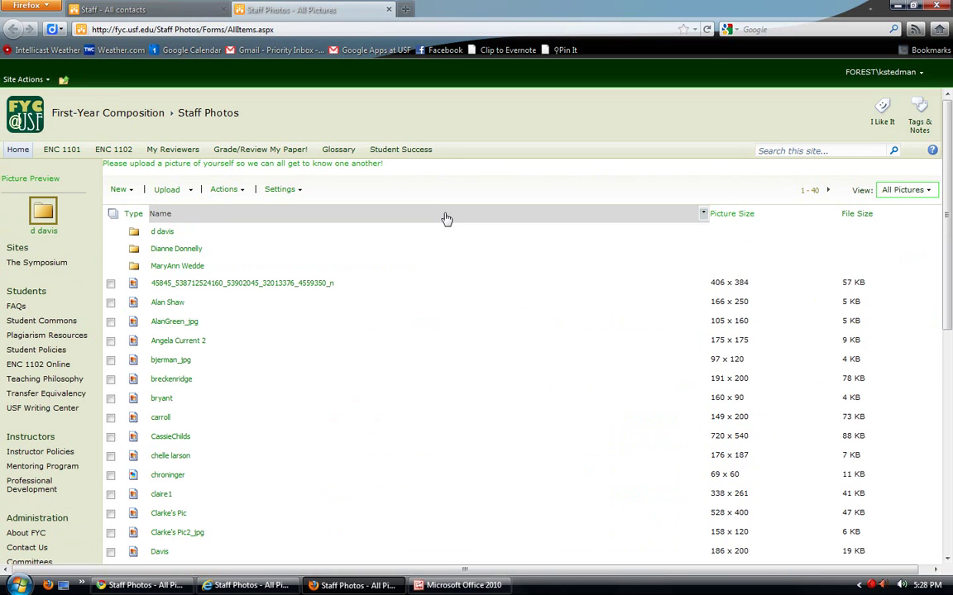
pyautogui.click(116, 9)
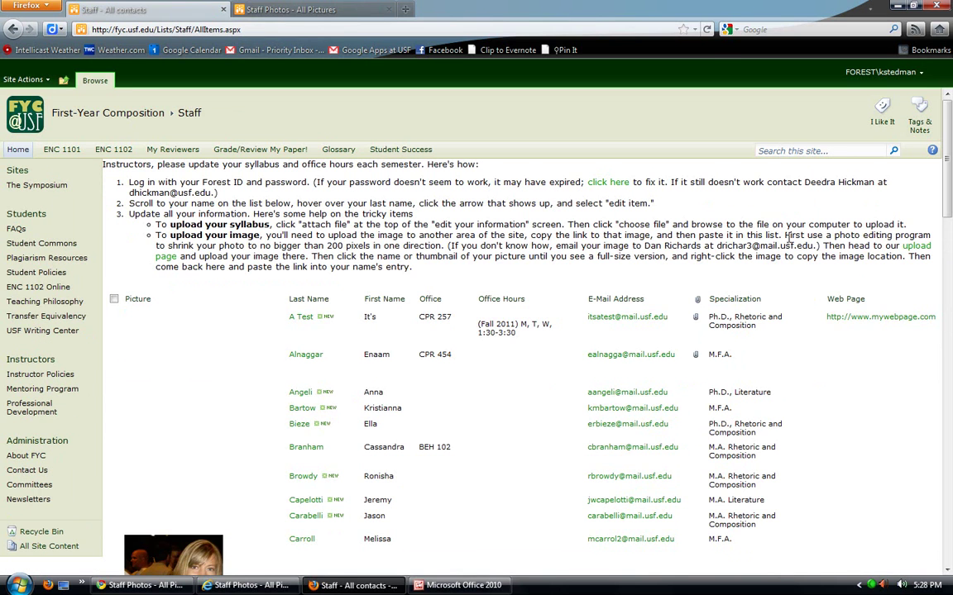
pyautogui.click(917, 248)
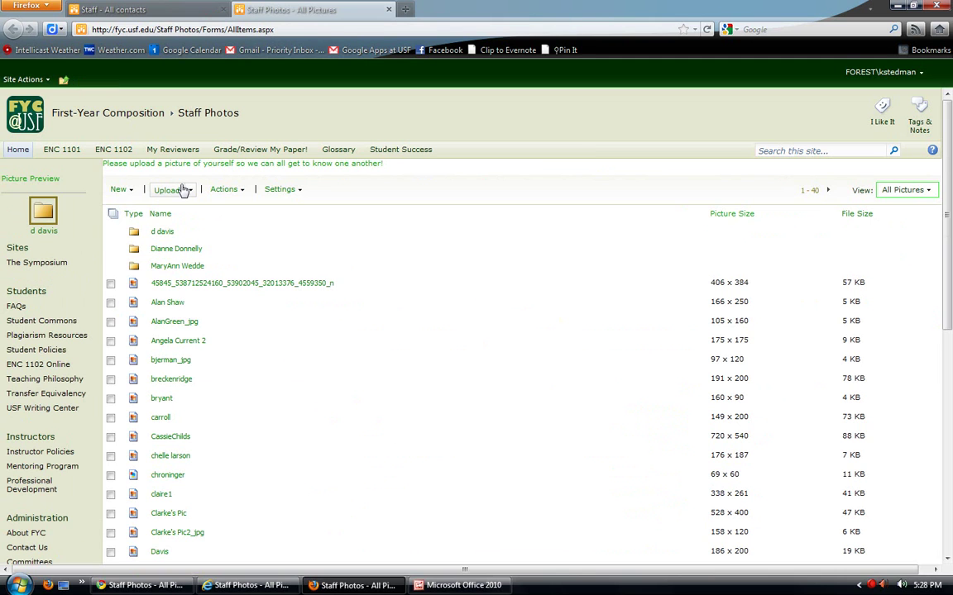
# - Upload rick2.jpg from the desktop into Staff Photos and save its properties form
pyautogui.click(182, 191)
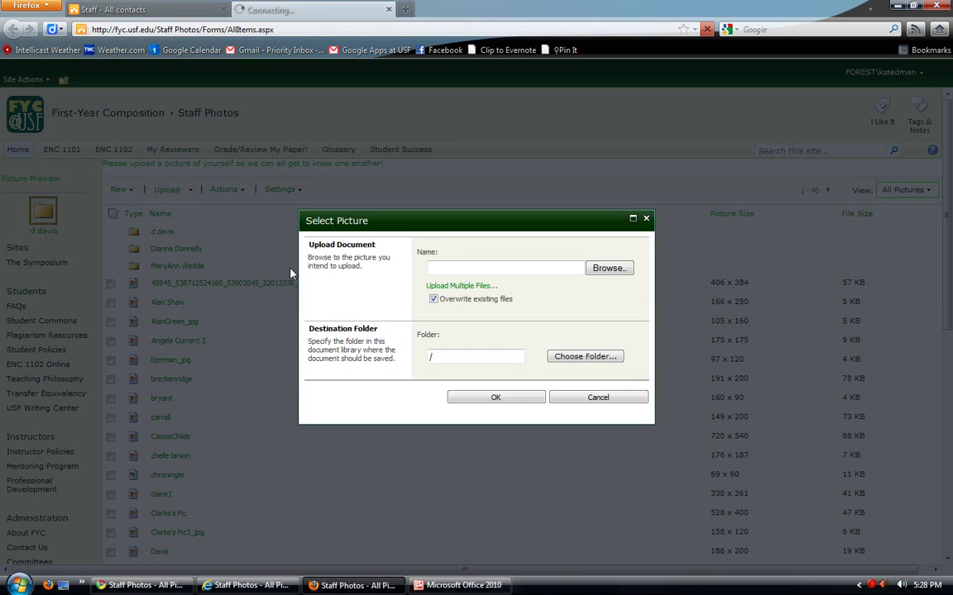
pyautogui.click(610, 269)
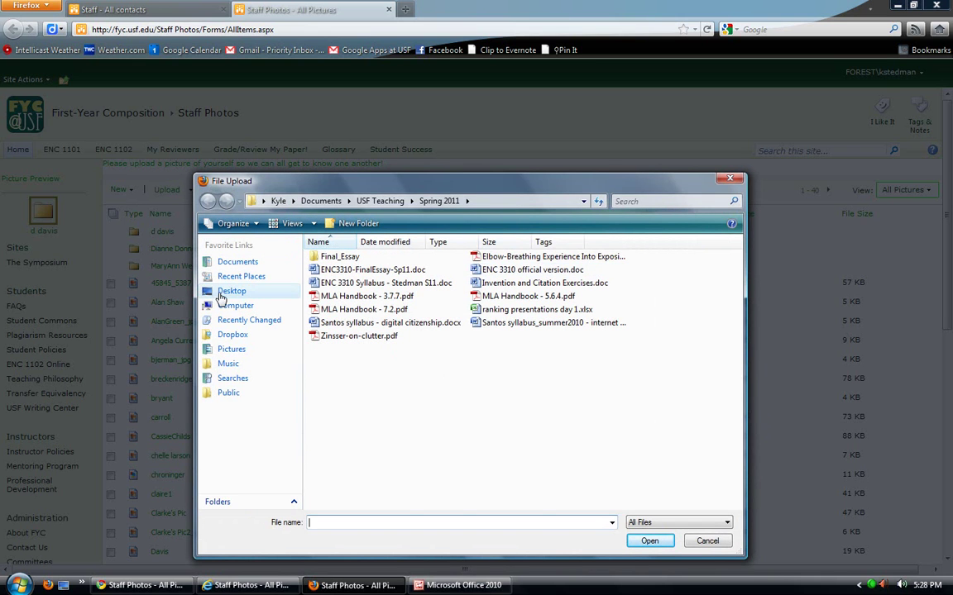
pyautogui.click(230, 290)
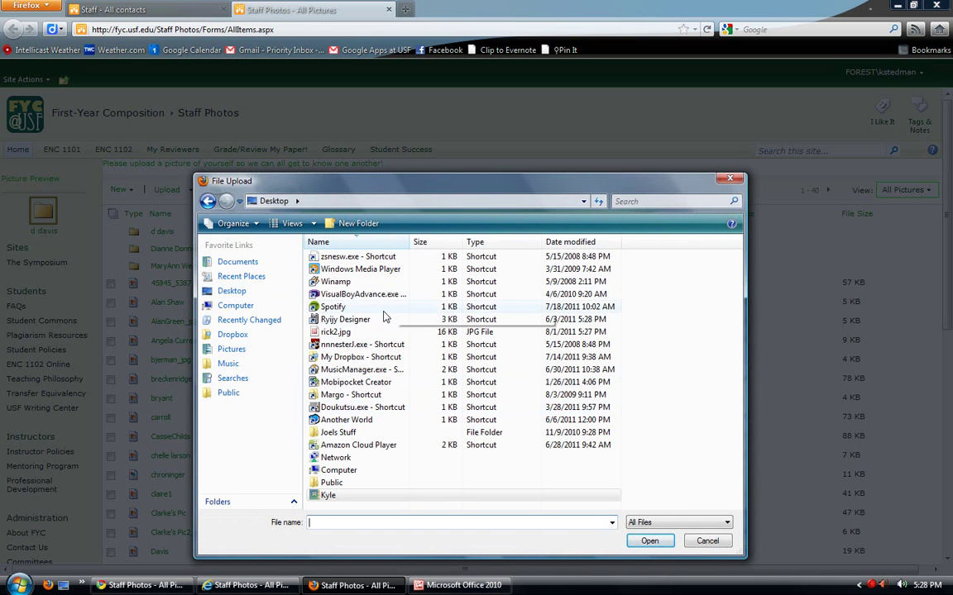
pyautogui.press('Escape')
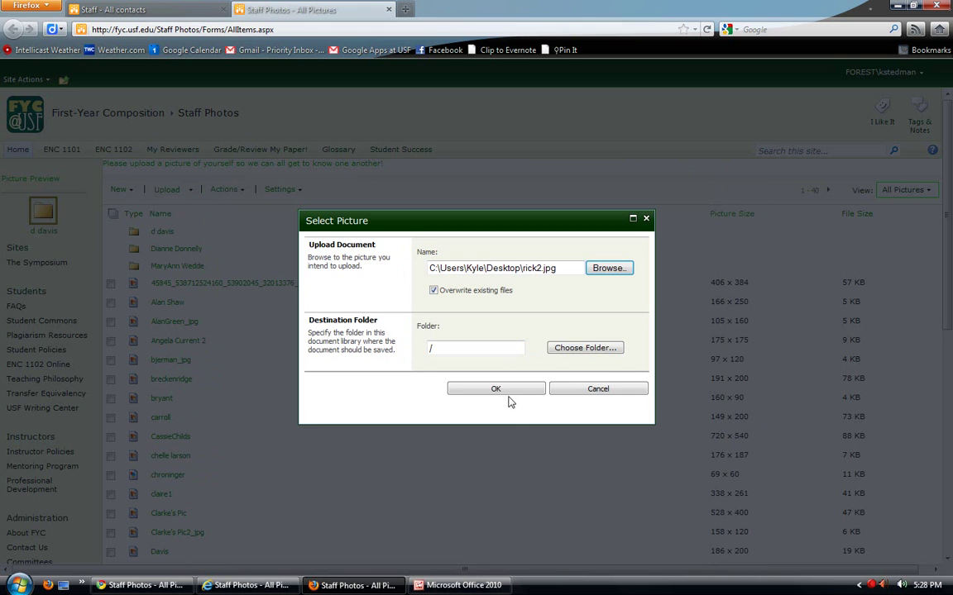
pyautogui.click(511, 391)
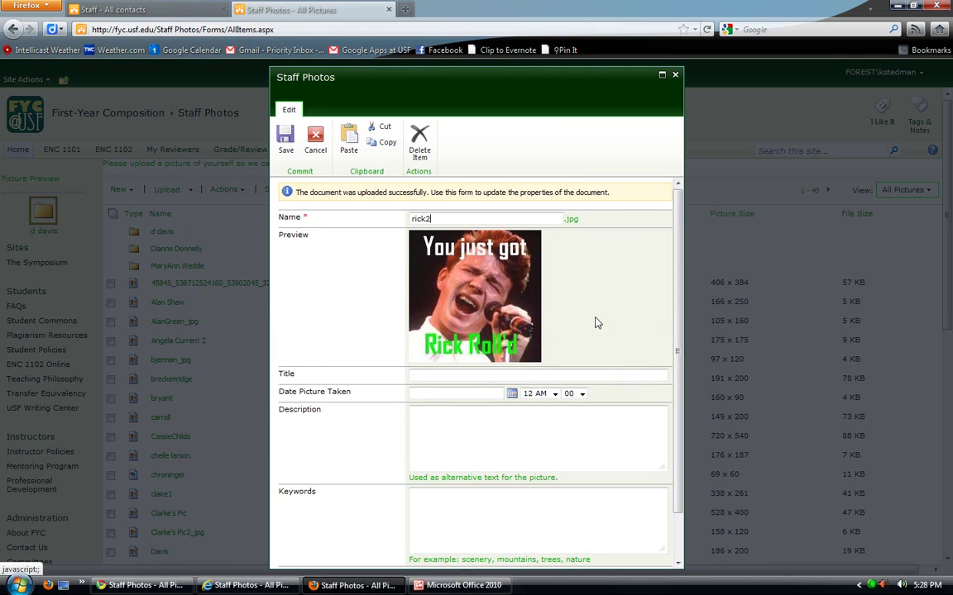
pyautogui.moveTo(298, 192); pyautogui.dragTo(428, 192)
pyautogui.click(428, 192)
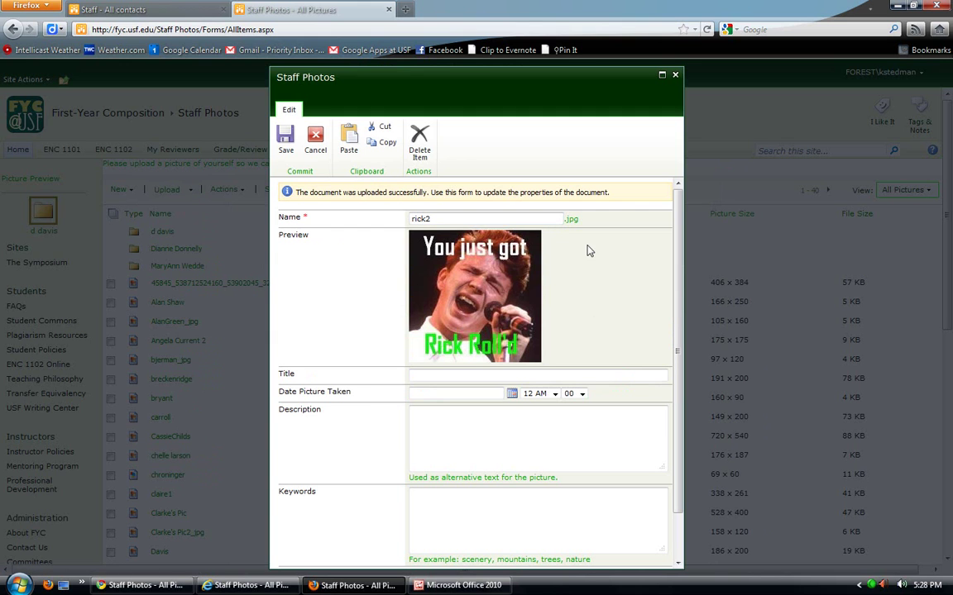
pyautogui.scroll(-2, 587, 249)
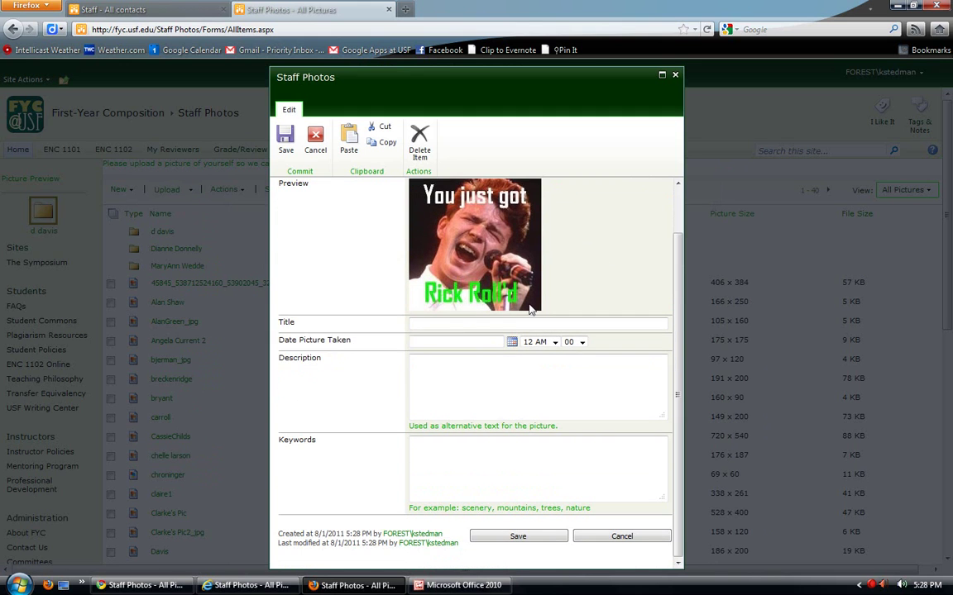
pyautogui.click(545, 537)
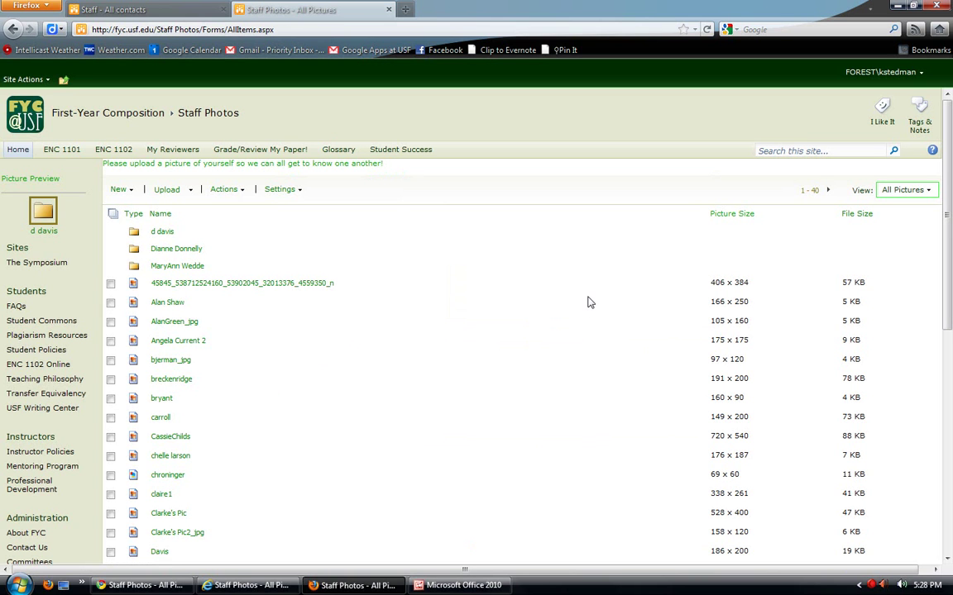
# - Find rick2 on the next Staff Photos page at 200 x 200, 16 KB, then return to Staff contacts
pyautogui.scroll(-10, 589, 303)
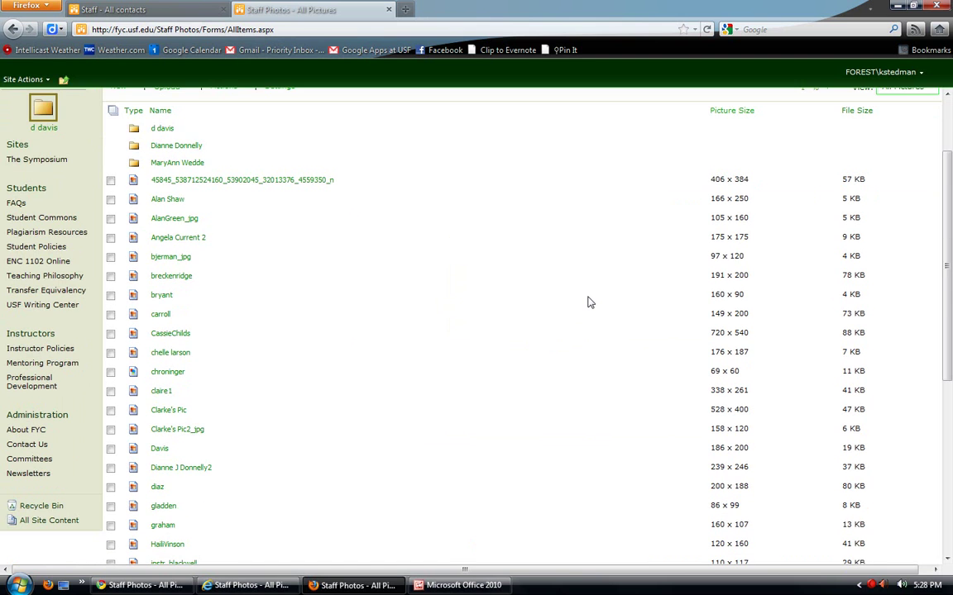
pyautogui.scroll(-1, 589, 303)
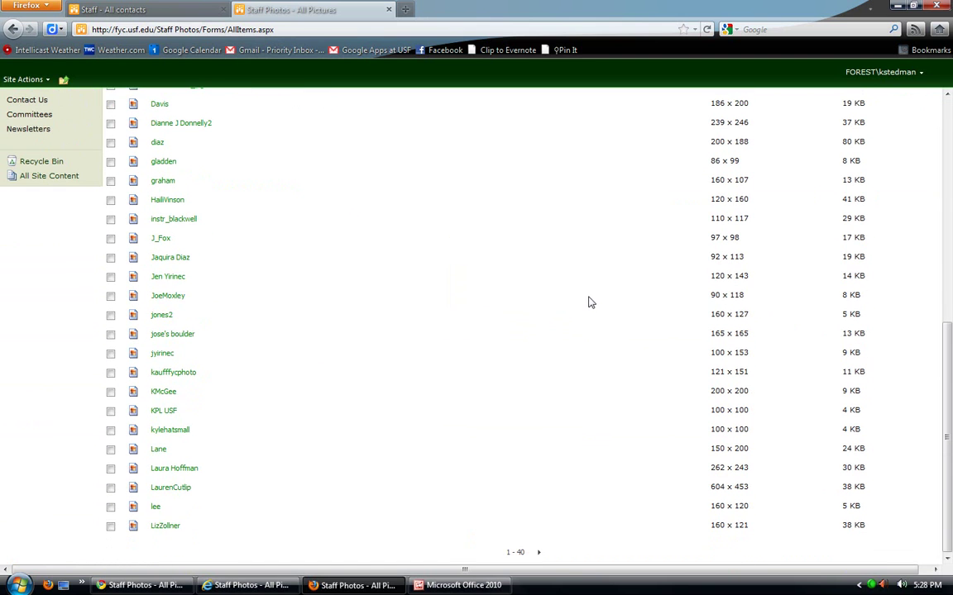
pyautogui.scroll(9, 463, 342)
pyautogui.scroll(-5, 529, 291)
pyautogui.scroll(-5, 513, 316)
pyautogui.click(62, 587)
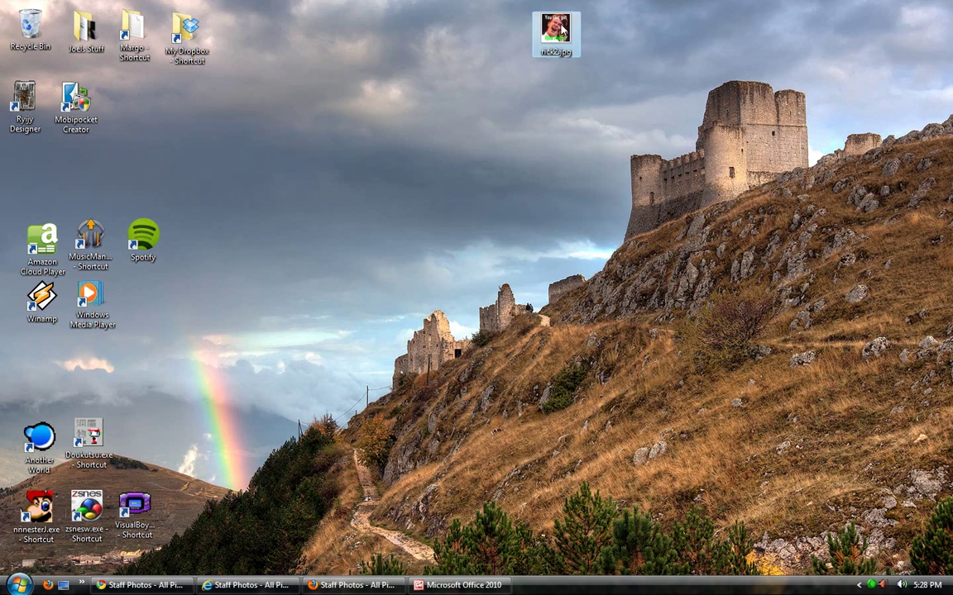
pyautogui.click(355, 585)
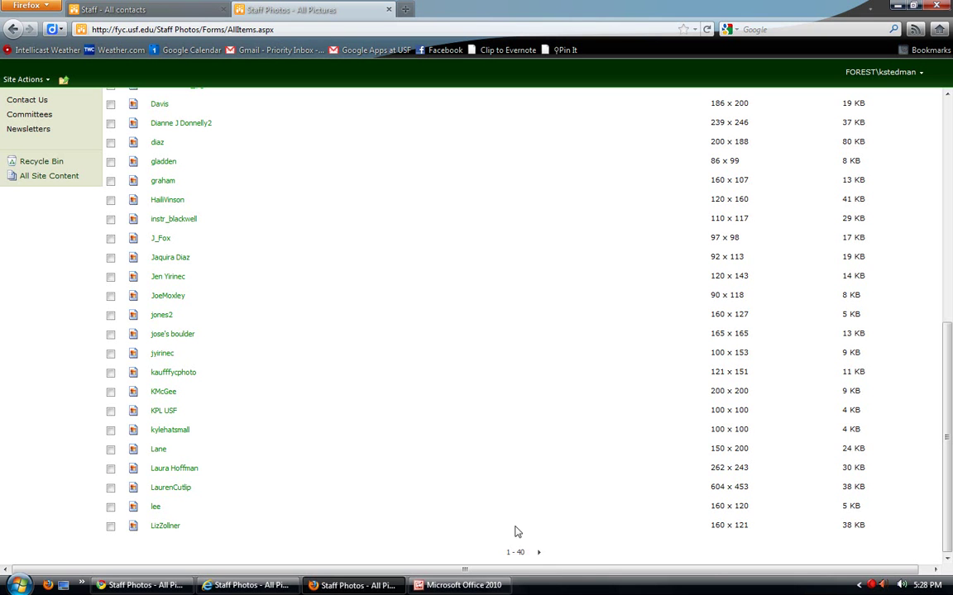
pyautogui.click(539, 553)
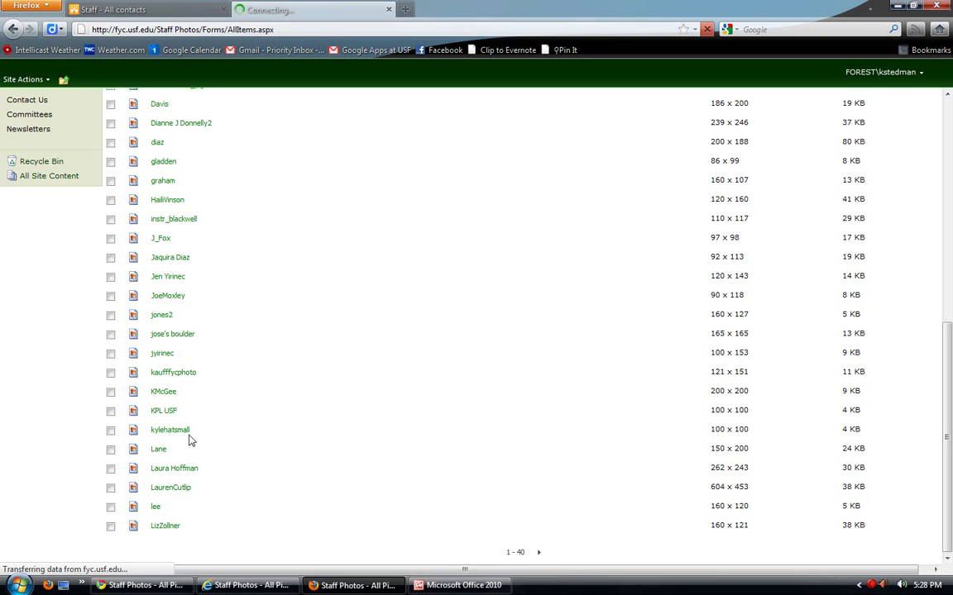
pyautogui.scroll(-3, 451, 331)
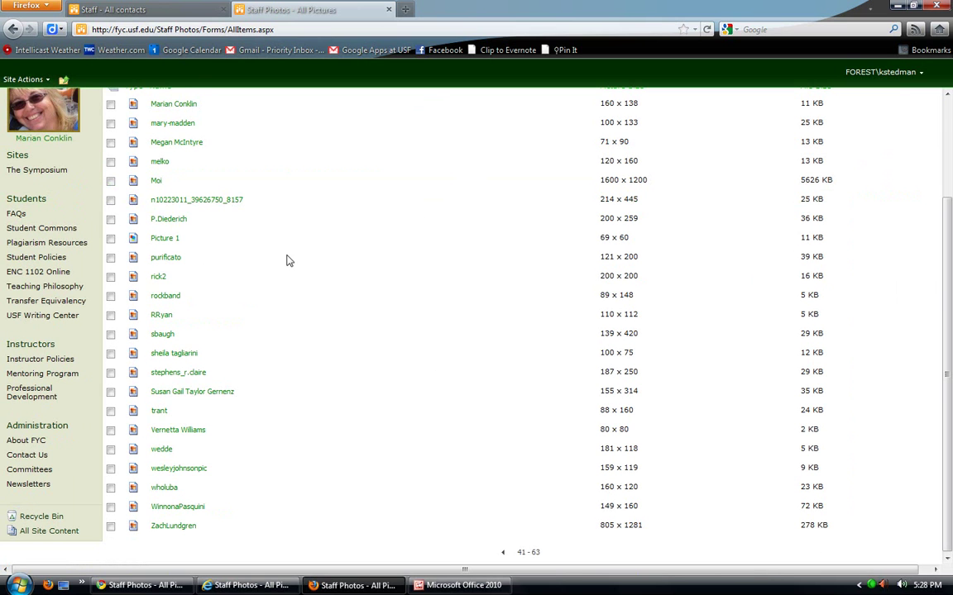
pyautogui.moveTo(161, 279)
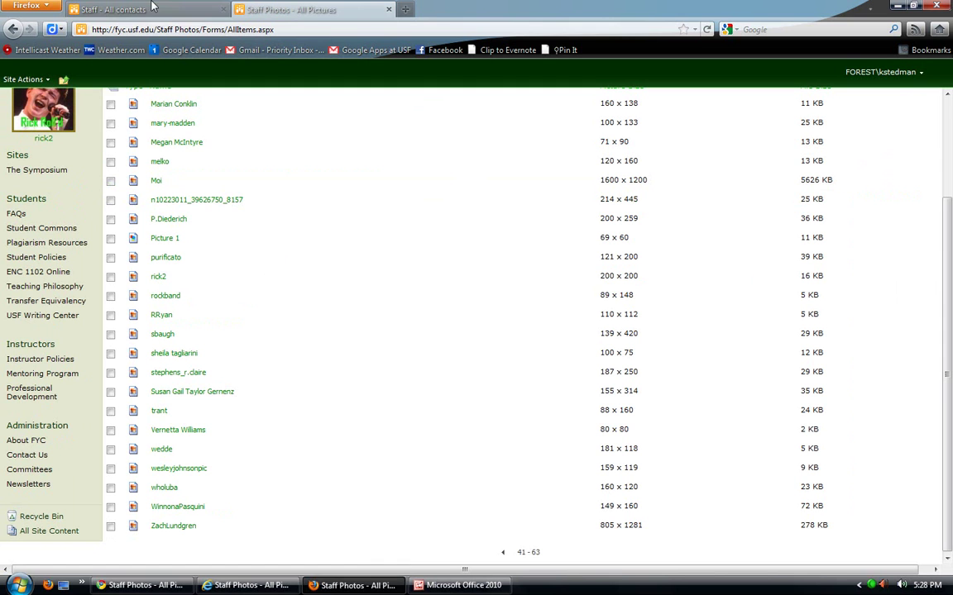
pyautogui.hotkey('ctrl', 'Tab')
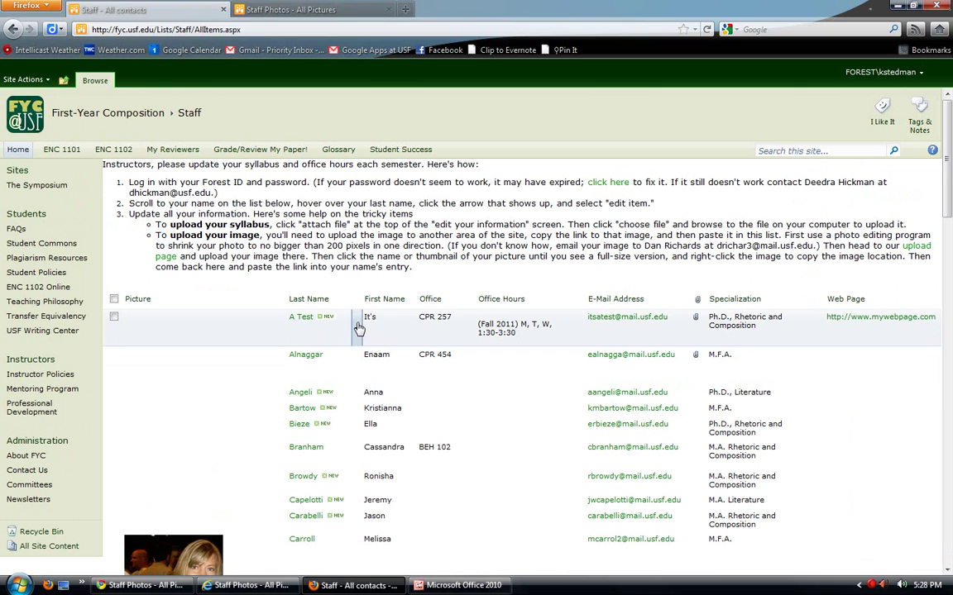
# - Open the A Test entry with Edit Item, then bring the Staff Photos list back up
pyautogui.click(357, 327)
pyautogui.click(285, 368)
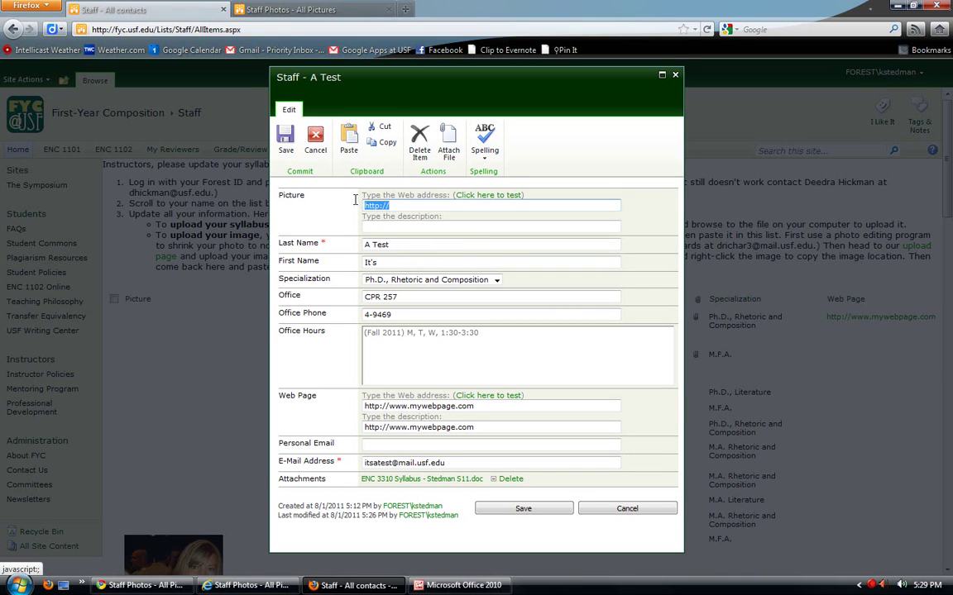
pyautogui.click(348, 9)
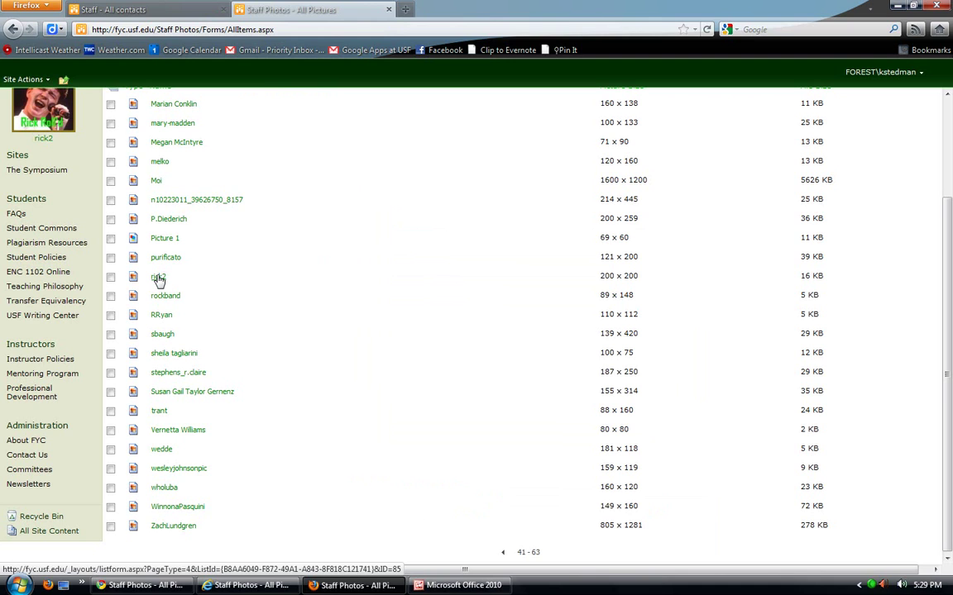
# - Open rick2's picture page, copy its image location, and return to the A Test edit form
pyautogui.rightClick(159, 281)
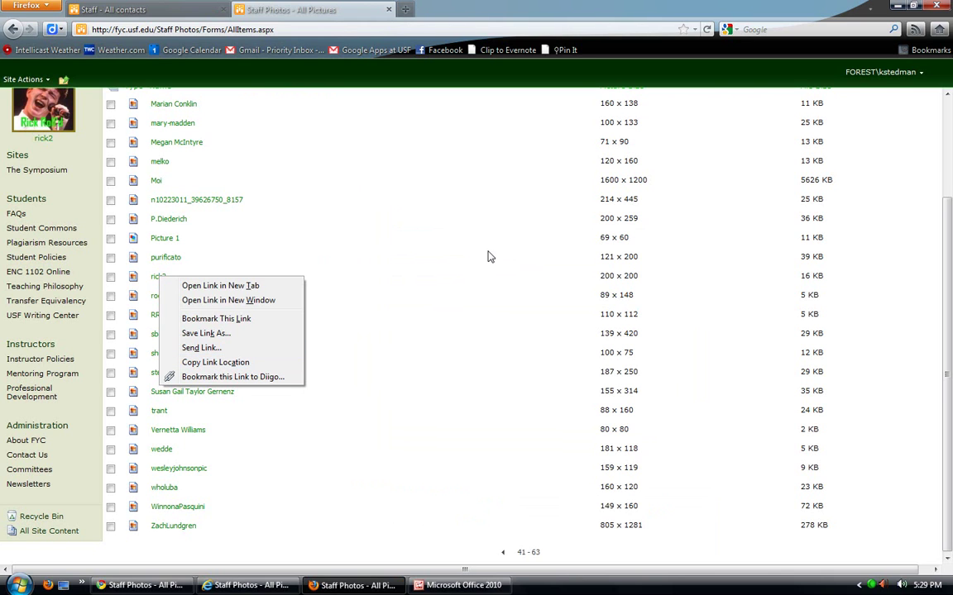
pyautogui.click(154, 282)
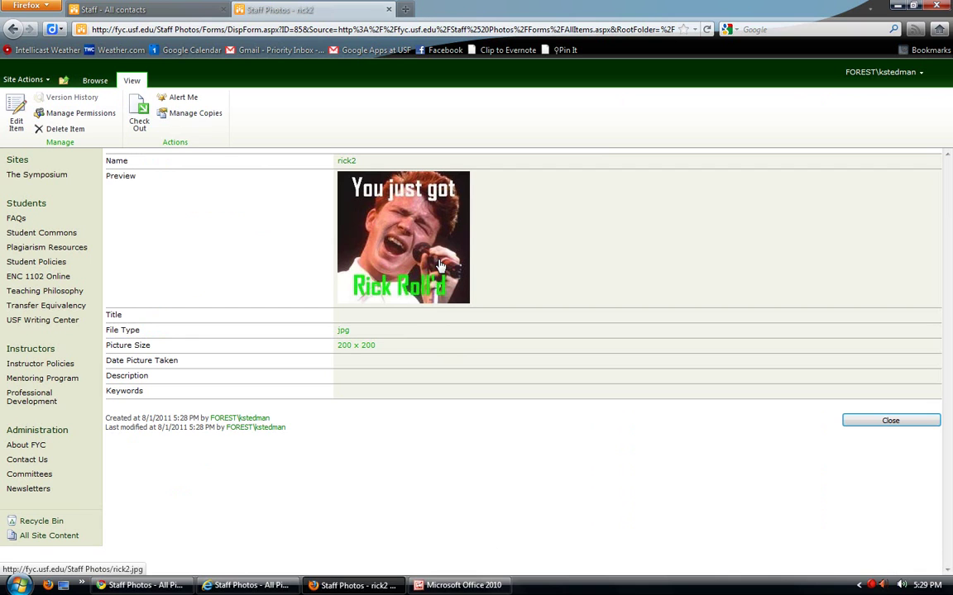
pyautogui.rightClick(442, 218)
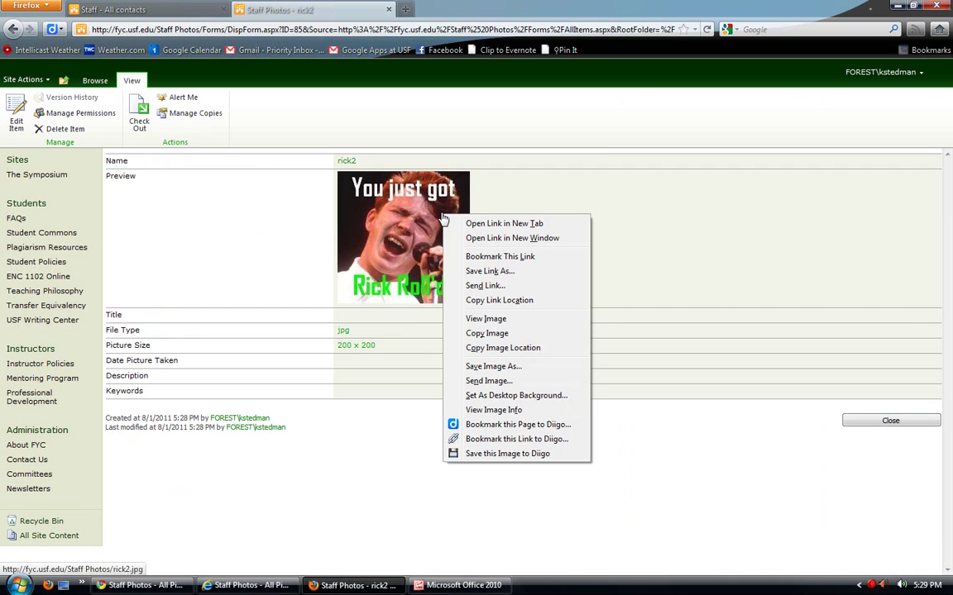
pyautogui.click(496, 348)
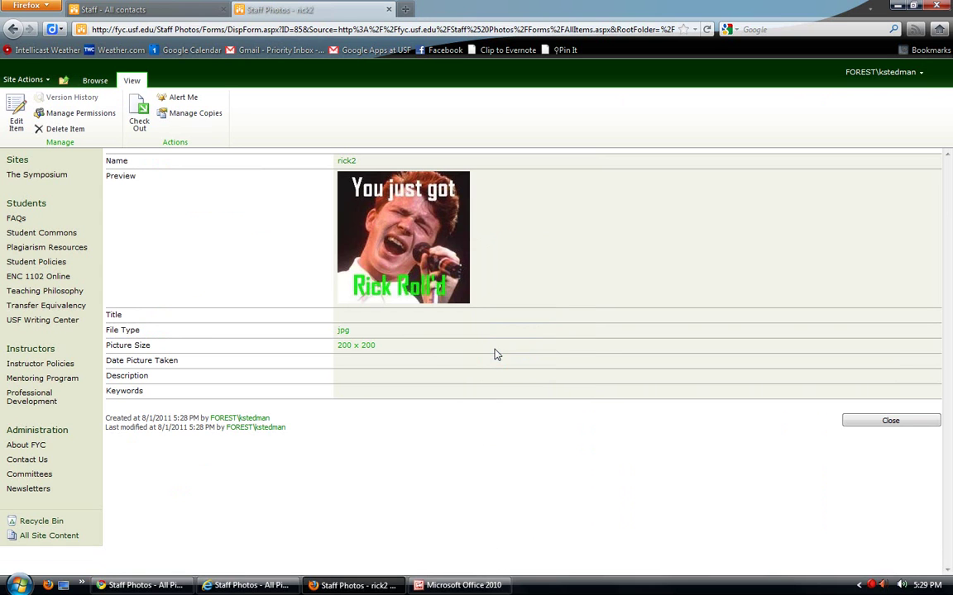
pyautogui.click(124, 9)
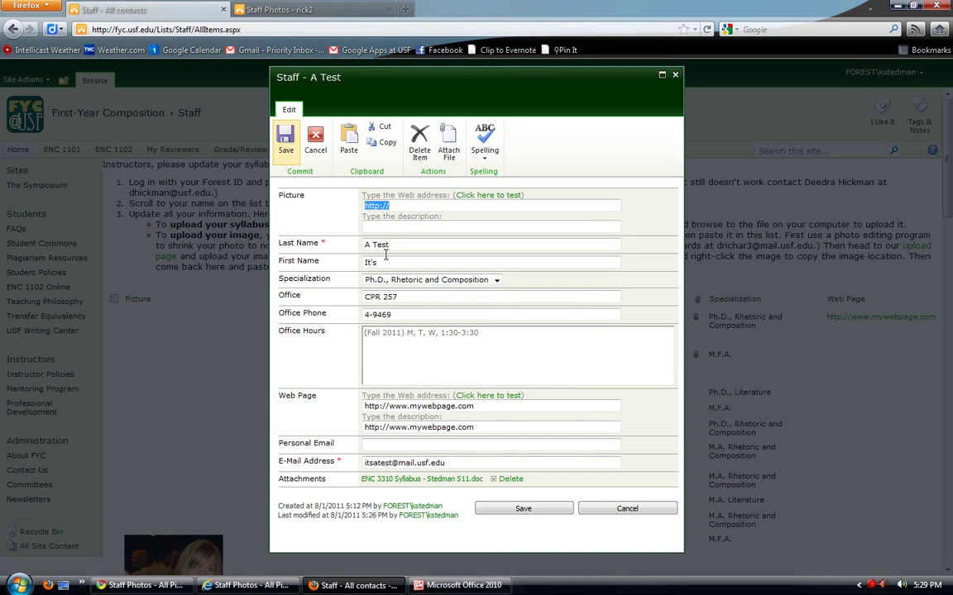
# - Paste the rick2 image address into A Test's Picture field and save the entry
pyautogui.rightClick(411, 210)
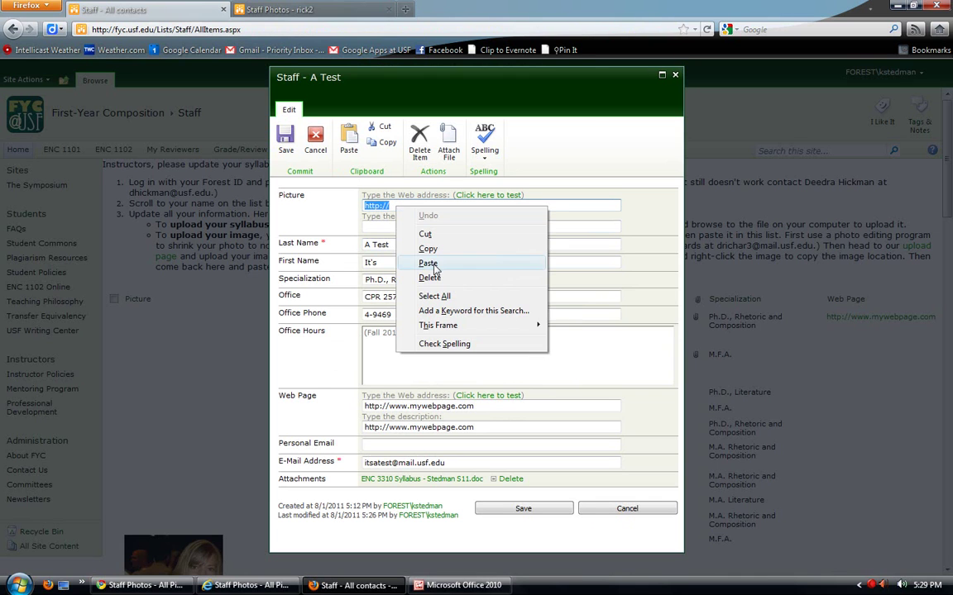
pyautogui.click(429, 262)
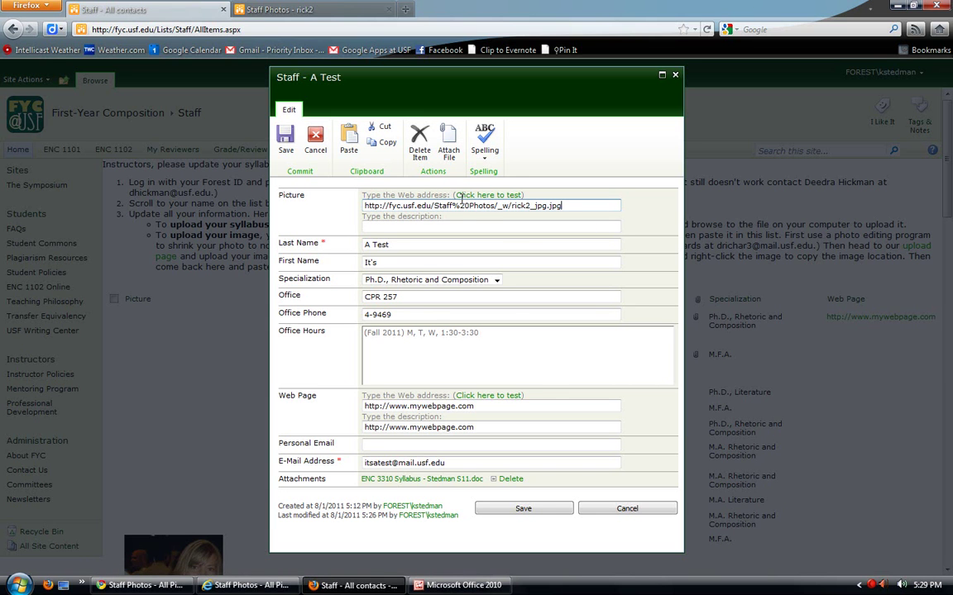
pyautogui.click(542, 512)
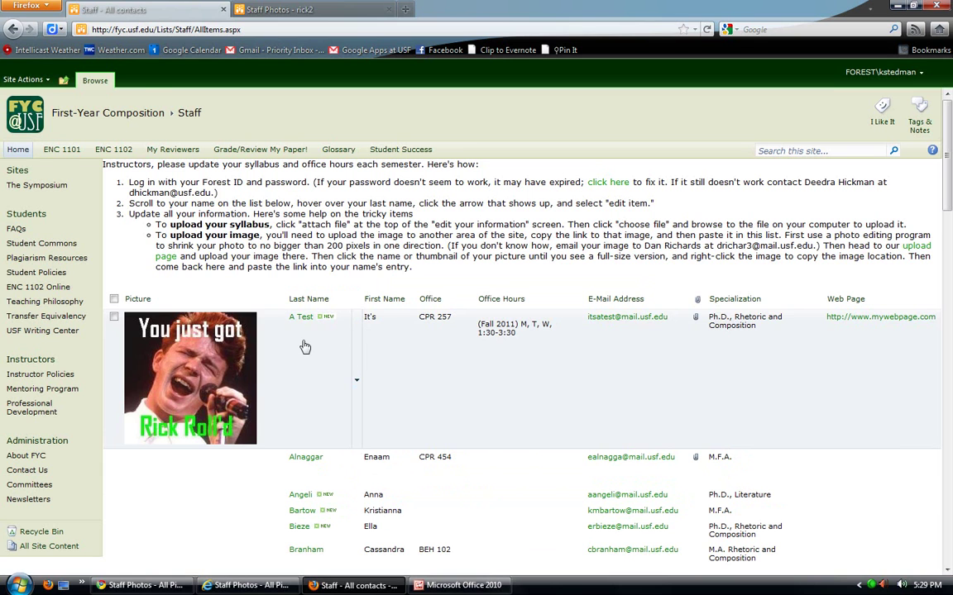
# - Reopen the rick2 picture from the Staff Photos list and bring up its image options
pyautogui.click(277, 9)
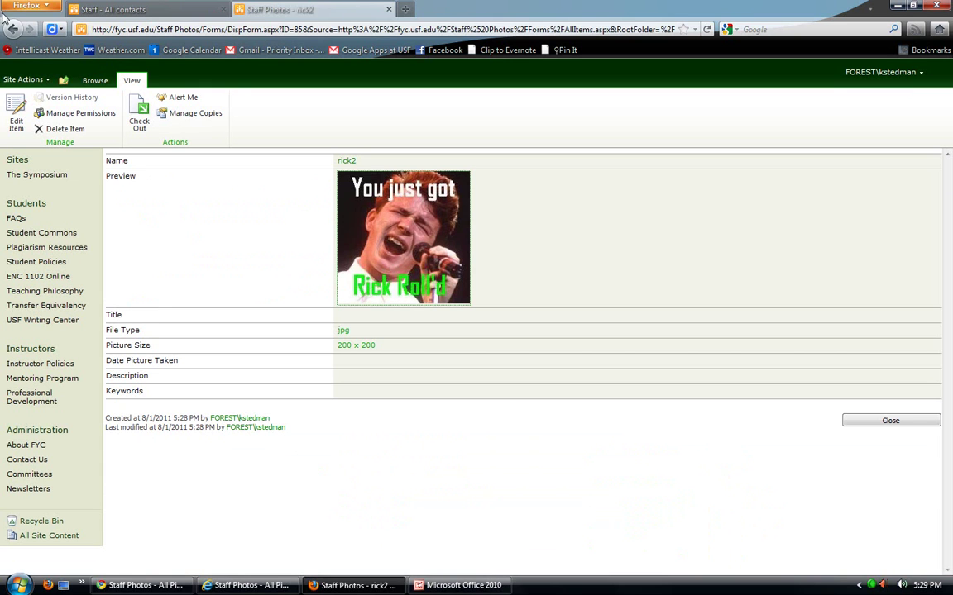
pyautogui.click(15, 28)
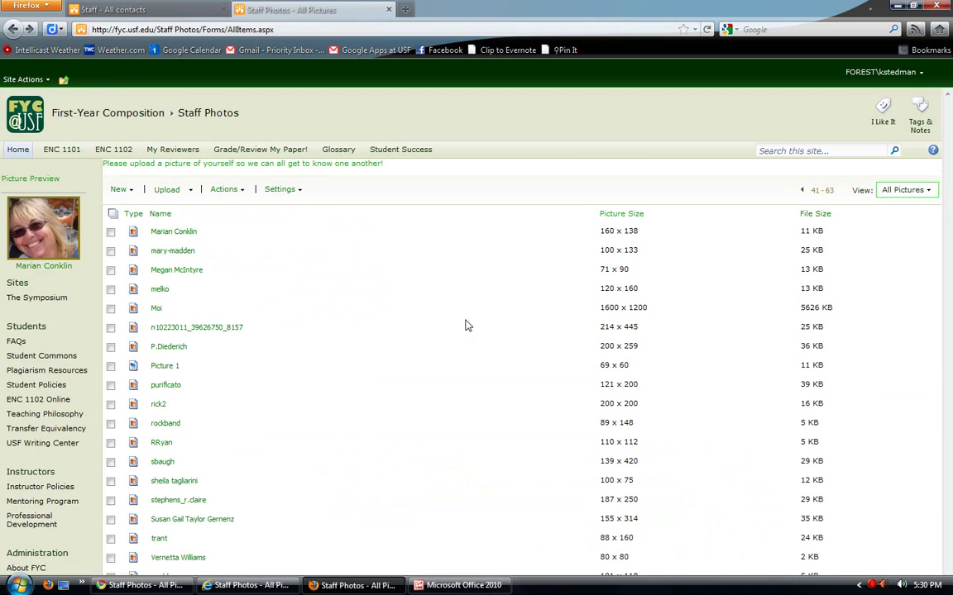
pyautogui.scroll(2, 331, 306)
pyautogui.scroll(-1, 266, 306)
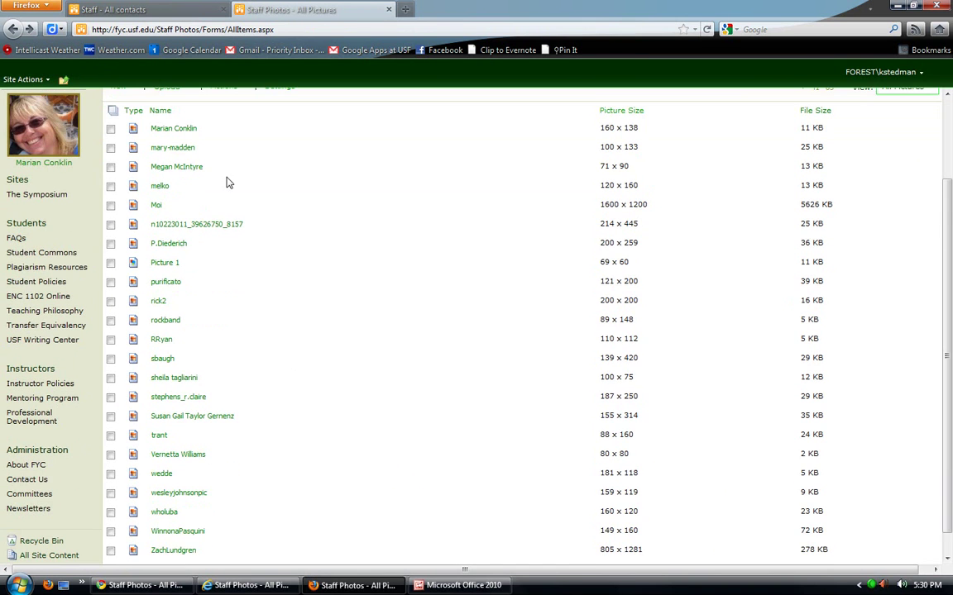
pyautogui.scroll(-1, 292, 372)
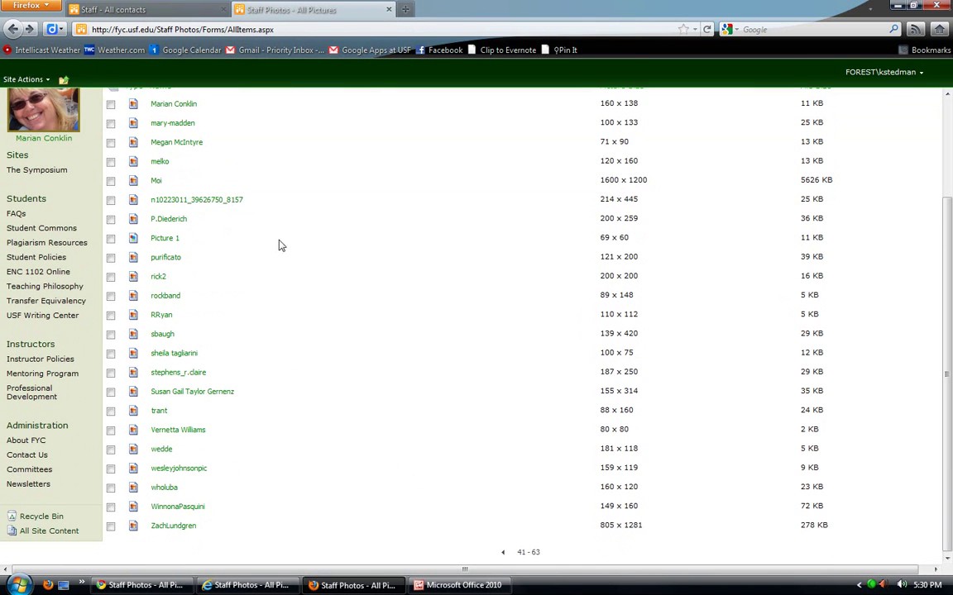
pyautogui.click(158, 278)
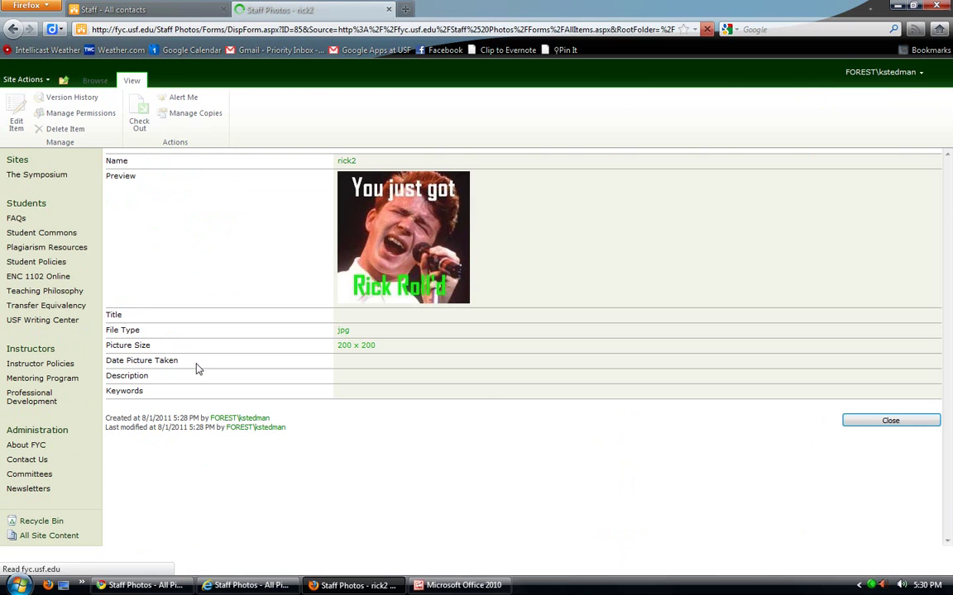
pyautogui.rightClick(415, 212)
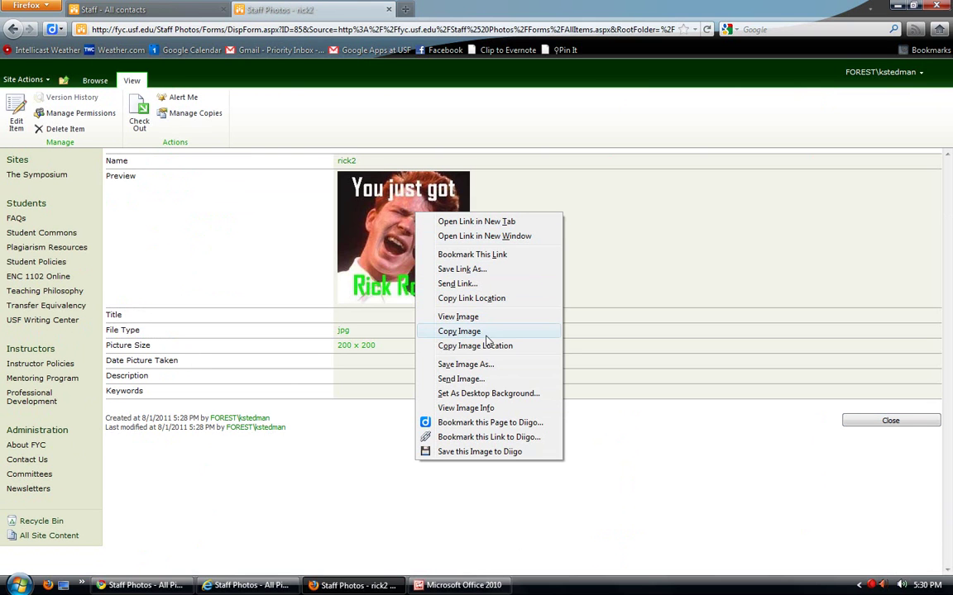
pyautogui.click(718, 471)
# - Page the Internet Explorer Staff Photos gallery forward to pictures 41-63
pyautogui.click(248, 586)
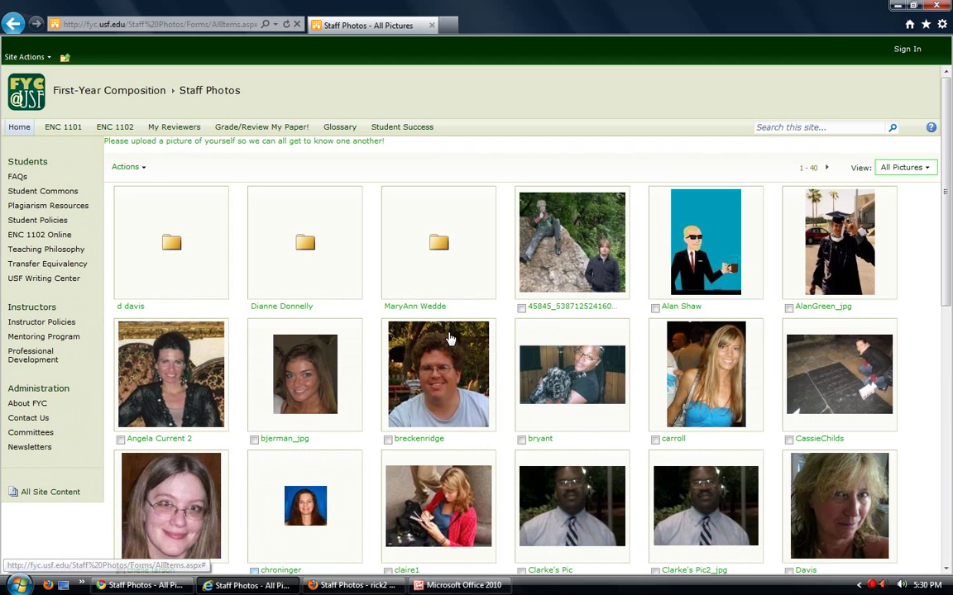
pyautogui.scroll(-3, 489, 330)
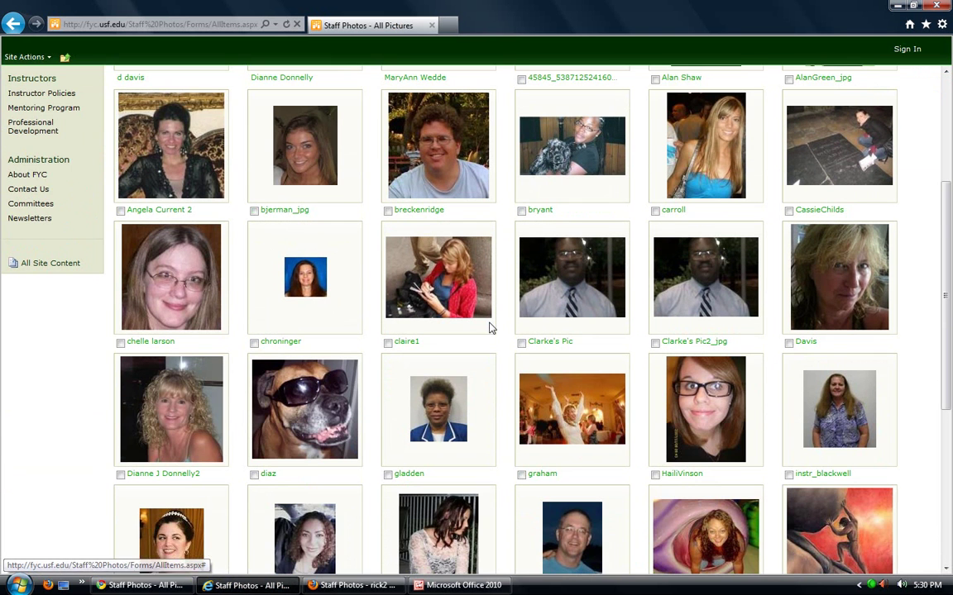
pyautogui.scroll(-2, 494, 324)
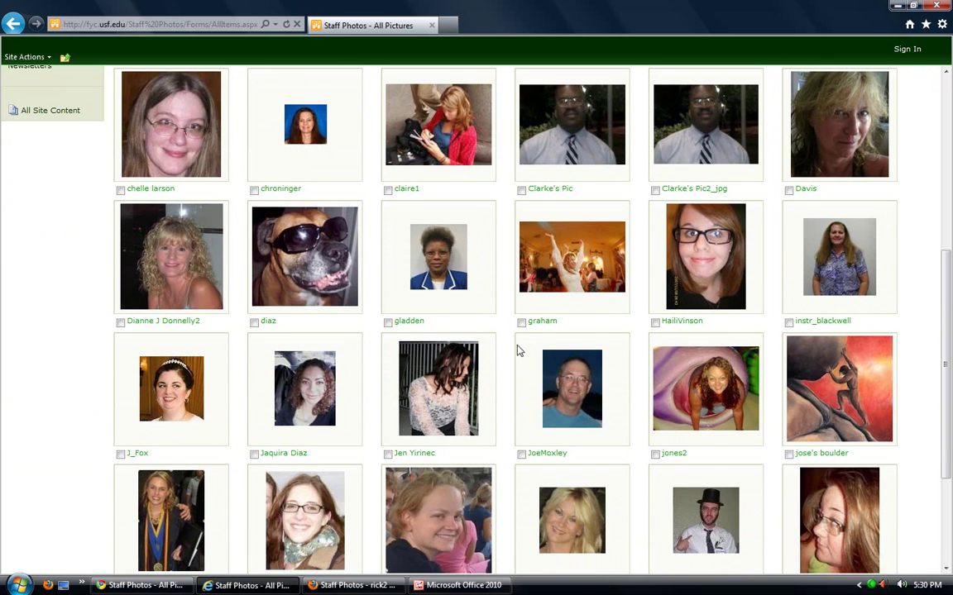
pyautogui.scroll(-3, 513, 331)
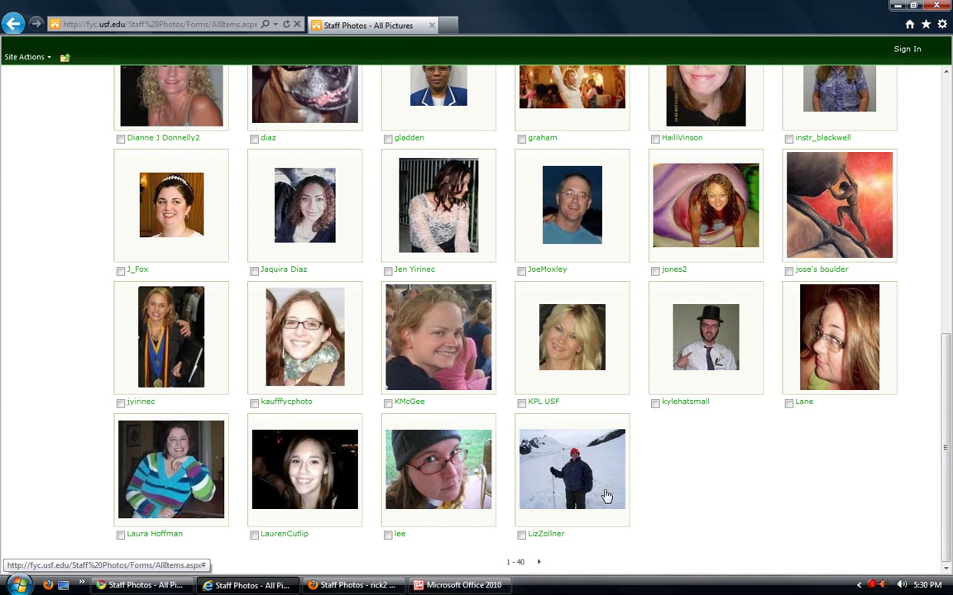
pyautogui.click(538, 562)
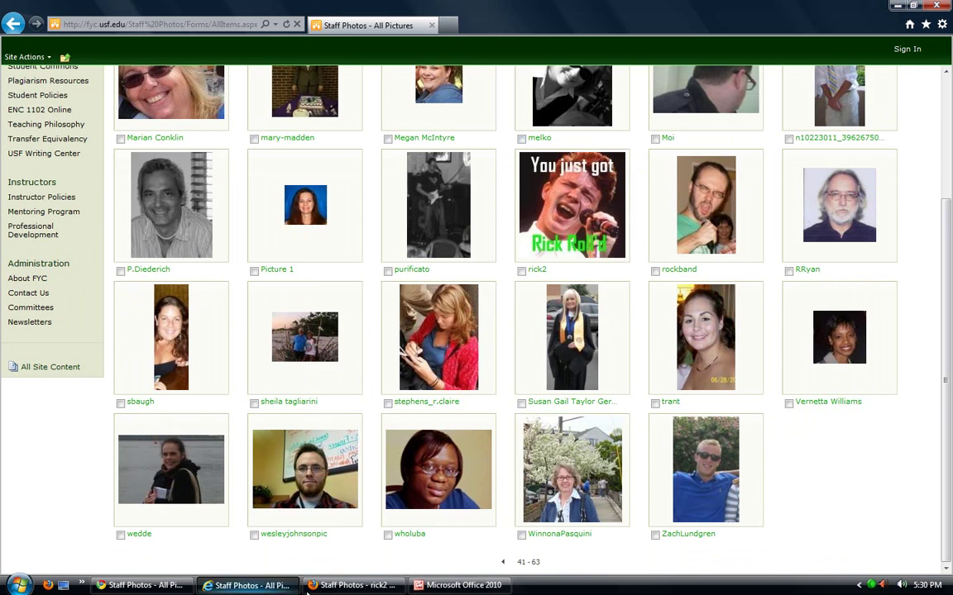
pyautogui.click(356, 584)
pyautogui.click(12, 31)
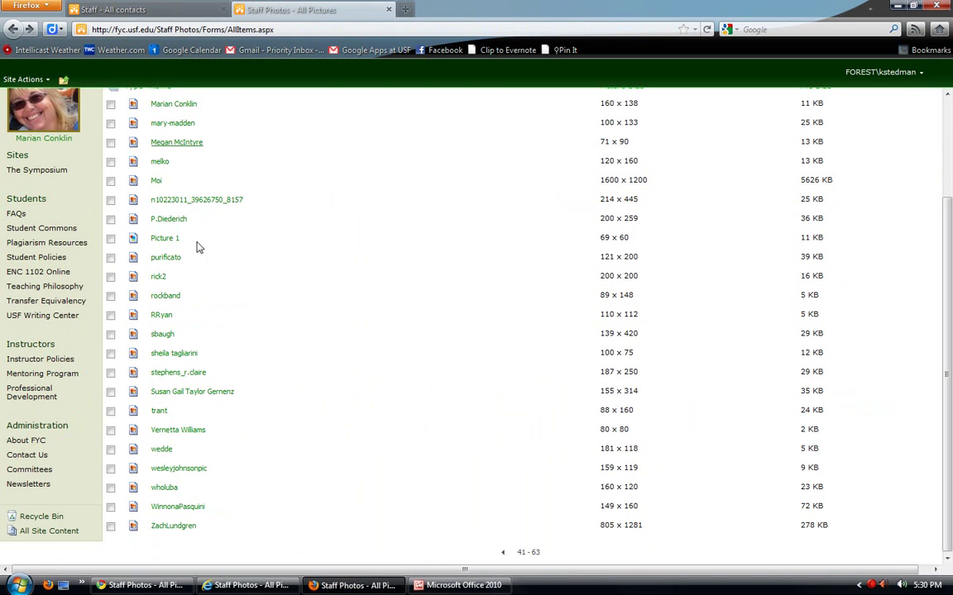
# - Copy the rick2 image's shortcut in Internet Explorer, then return to Firefox's Staff contacts list
pyautogui.hotkey('alt', 'Tab')
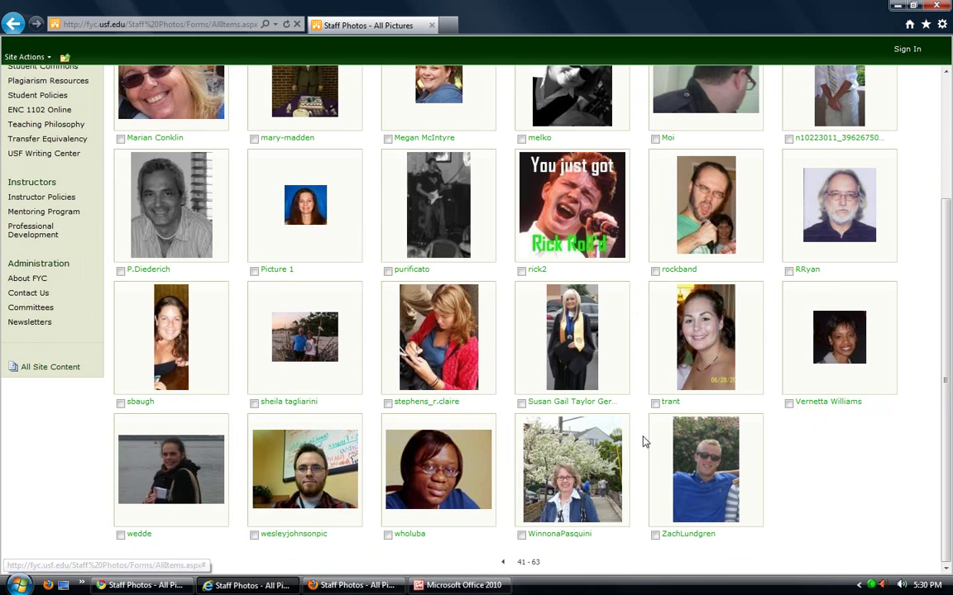
pyautogui.click(569, 216)
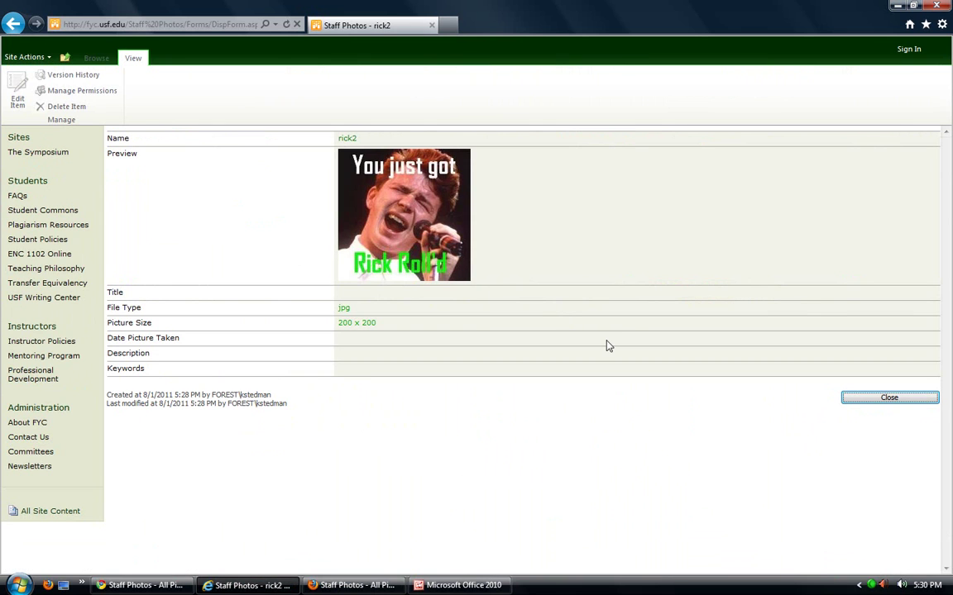
pyautogui.rightClick(424, 223)
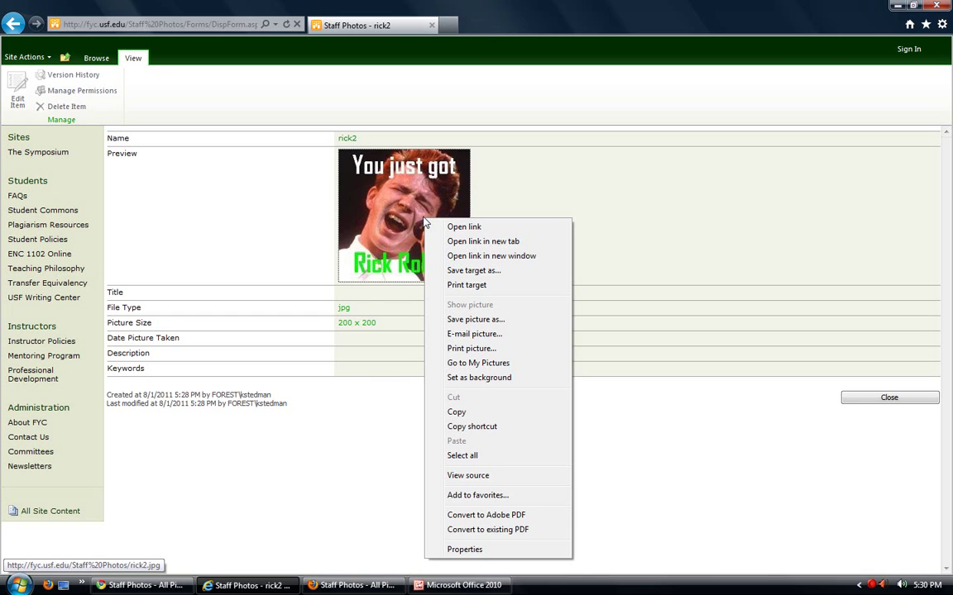
pyautogui.click(478, 434)
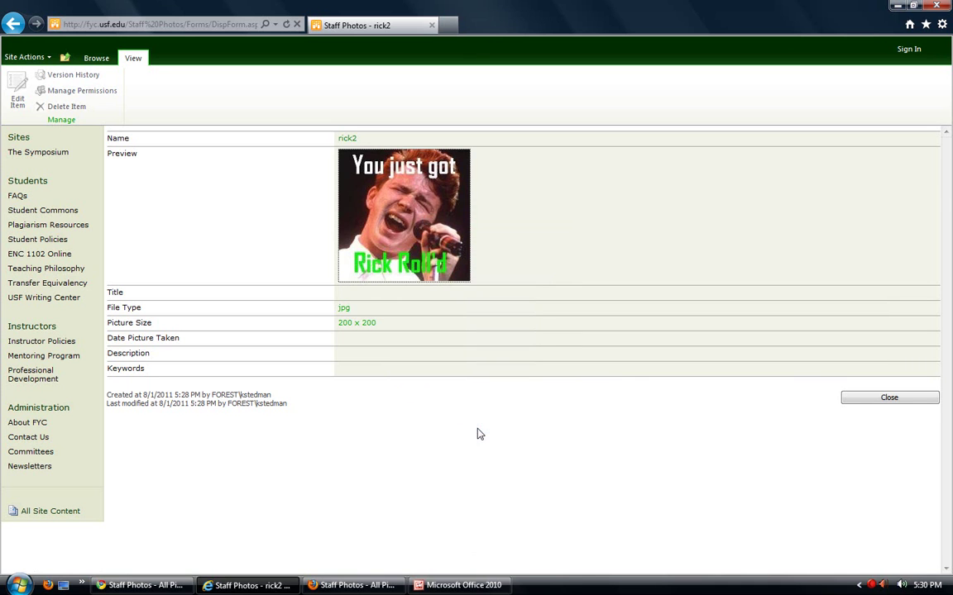
pyautogui.click(352, 585)
pyautogui.click(147, 8)
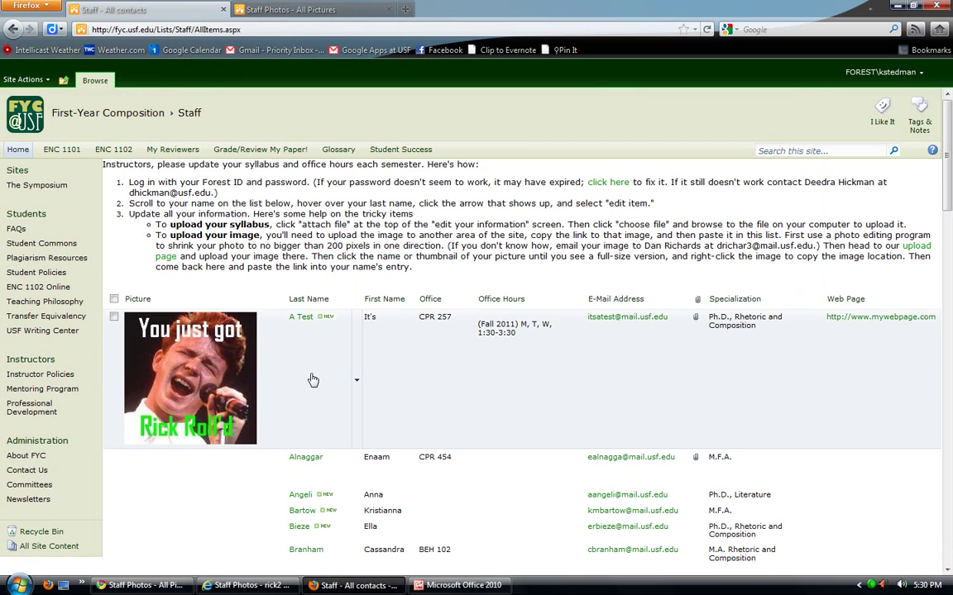
# - In Chrome, go to pictures 41-63, open rick2 and copy its image link address
pyautogui.hotkey('alt', 'Tab')
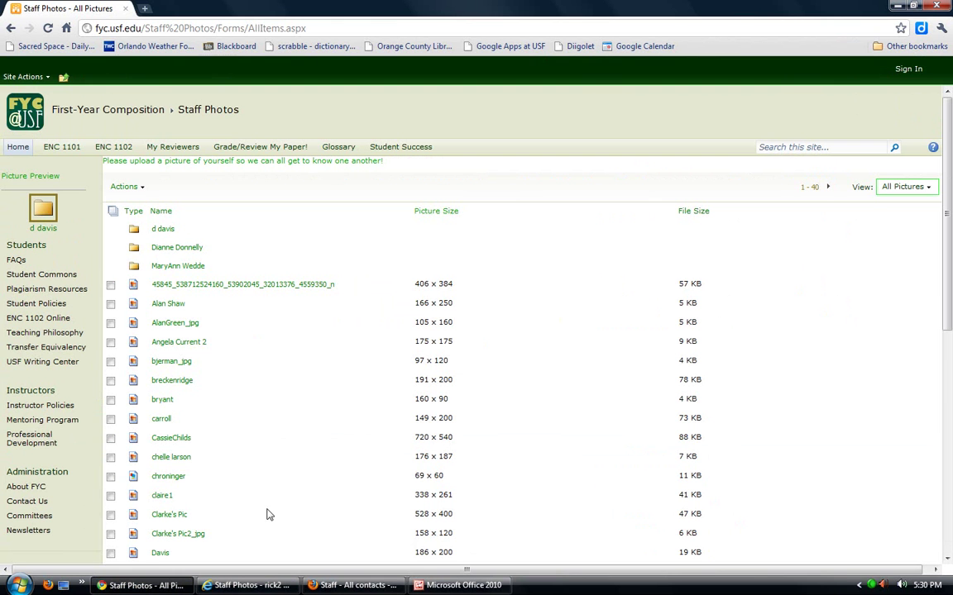
pyautogui.scroll(-5, 482, 344)
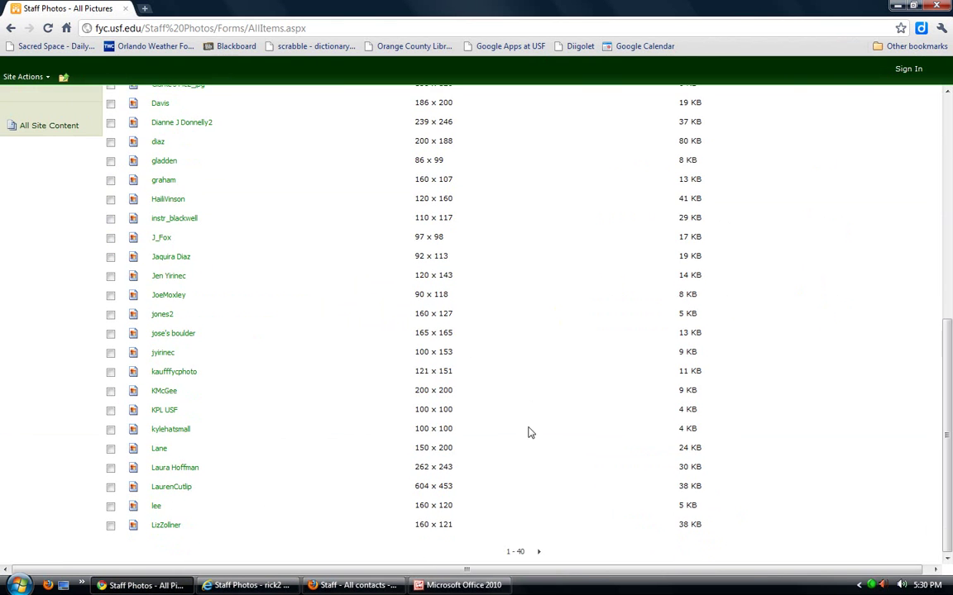
pyautogui.click(540, 552)
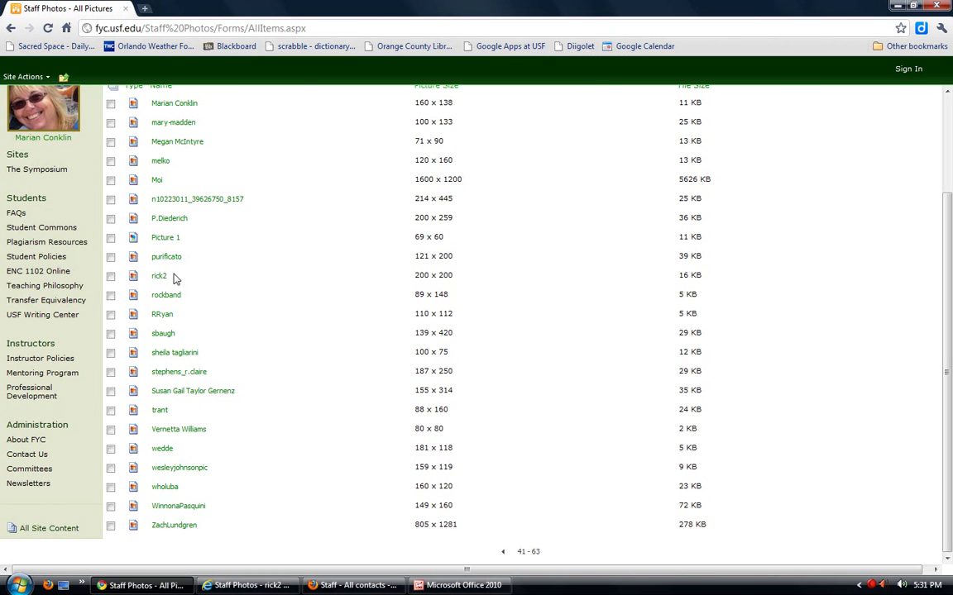
pyautogui.click(160, 279)
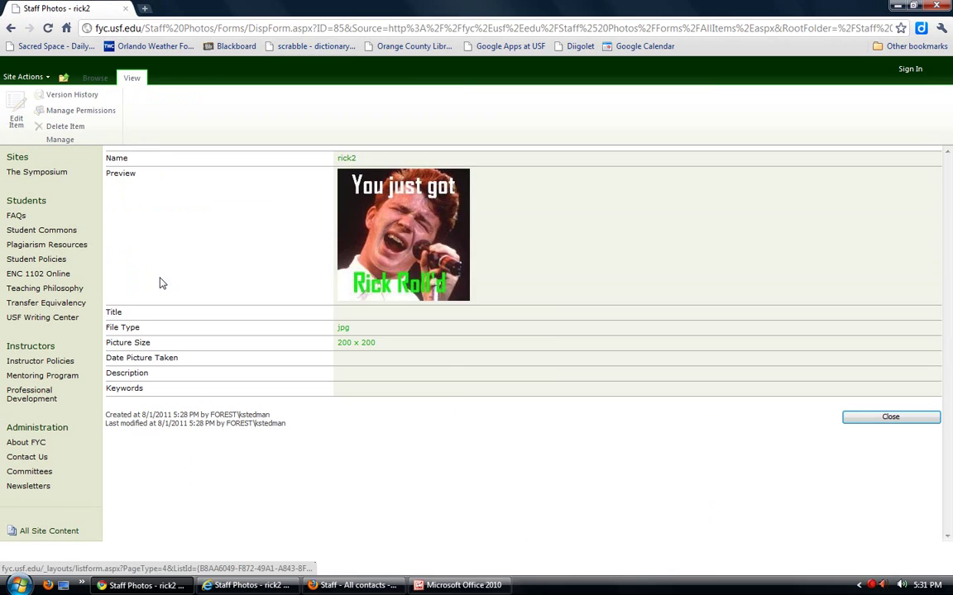
pyautogui.rightClick(387, 247)
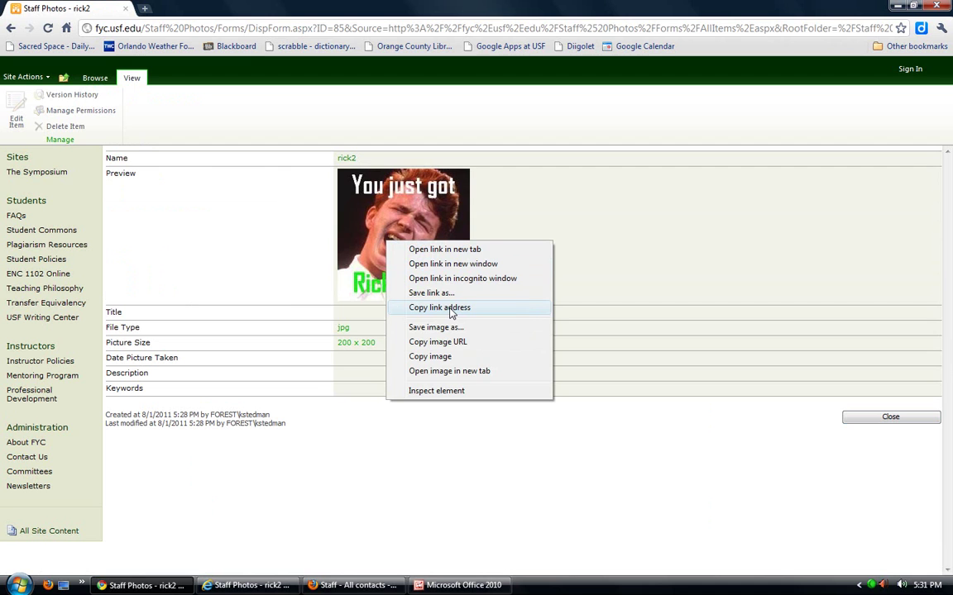
pyautogui.click(354, 586)
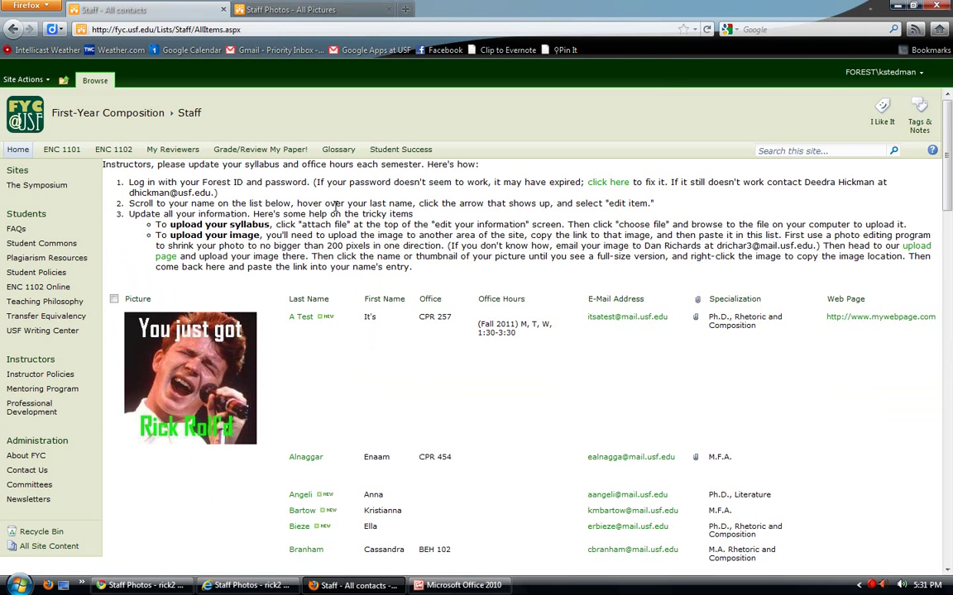